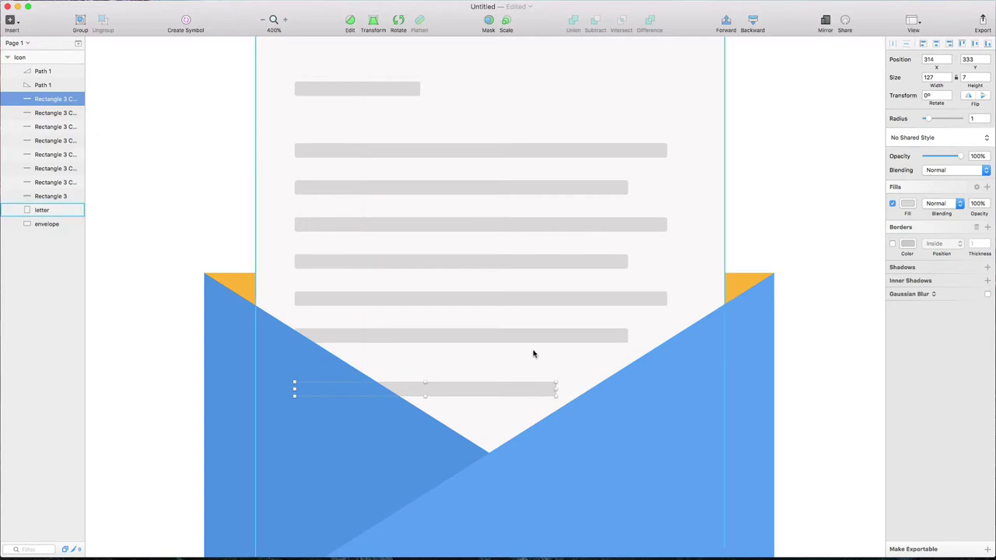
Distribute the seven grey body text lines on the letter with equal vertical spacing, excluding the short heading line
left_click(536, 335, "shift")
left_click(542, 299, "shift")
left_click(549, 262, "shift")
left_click(558, 225, "shift")
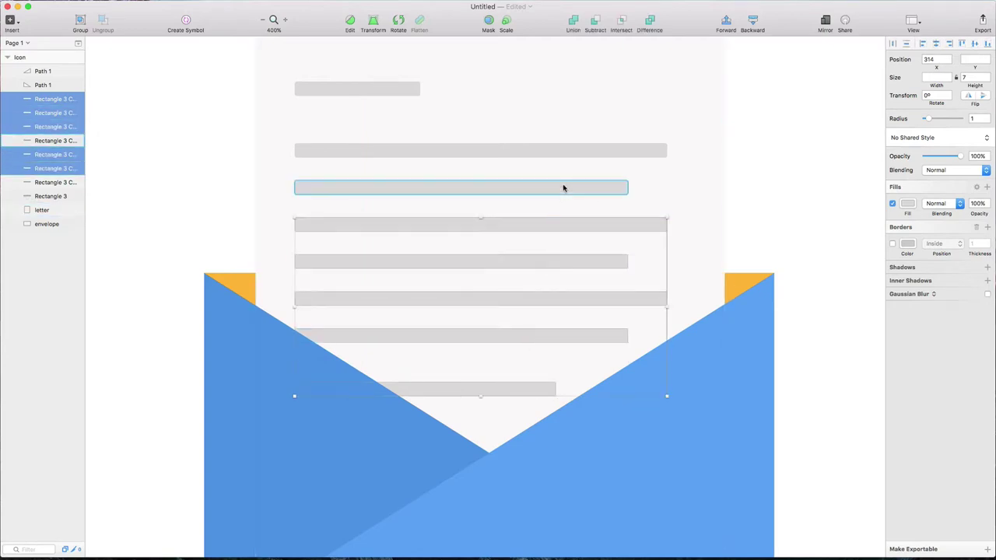
left_click(563, 186, "shift")
left_click(568, 151, "shift")
left_click(907, 45)
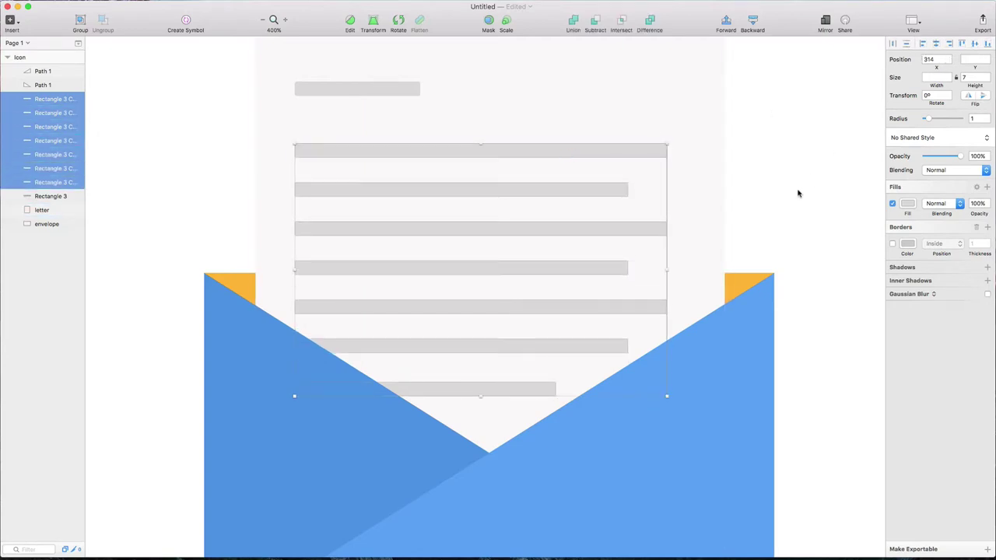
left_click(799, 194)
key("super+0")
key("super+minus")
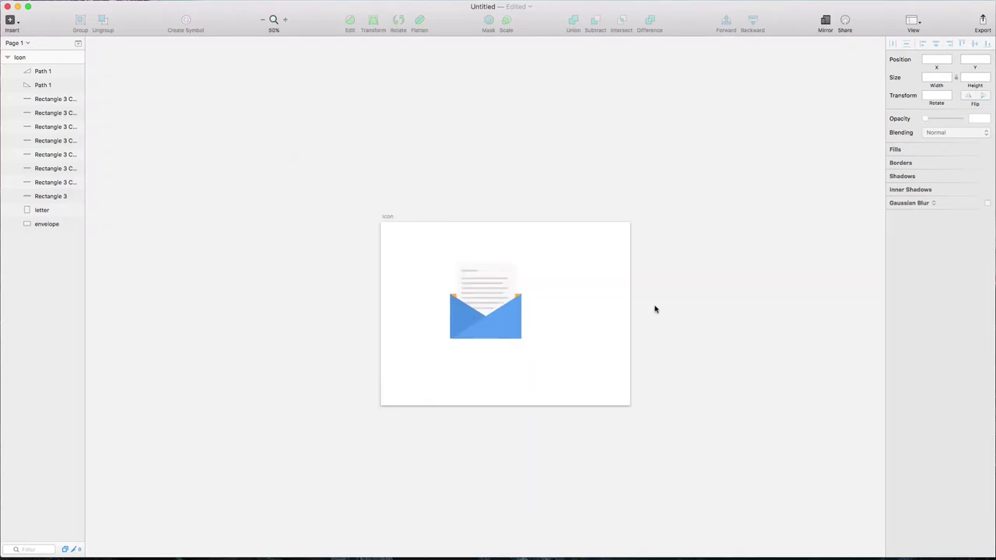
key("super+plus")
key("super+plus")
key("super+plus")
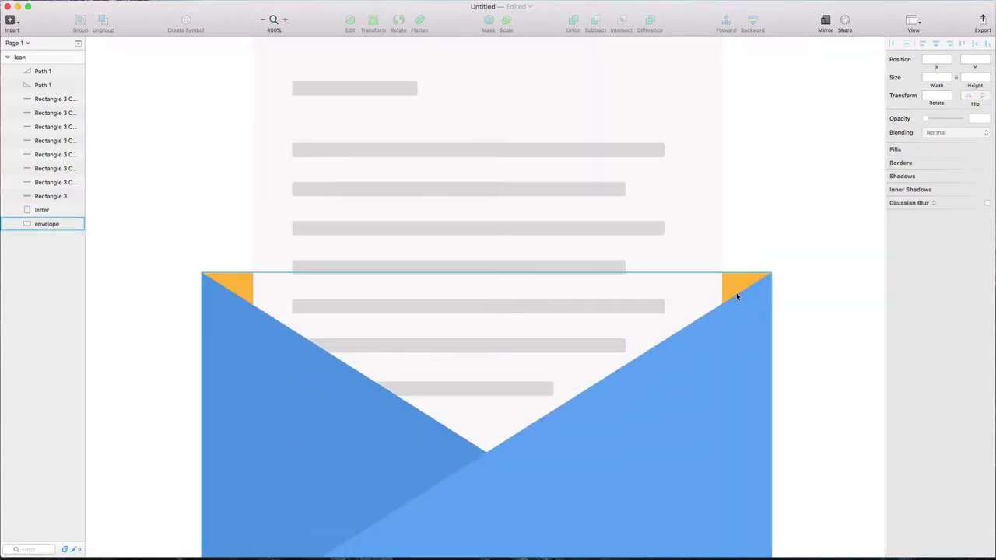
key("super+minus")
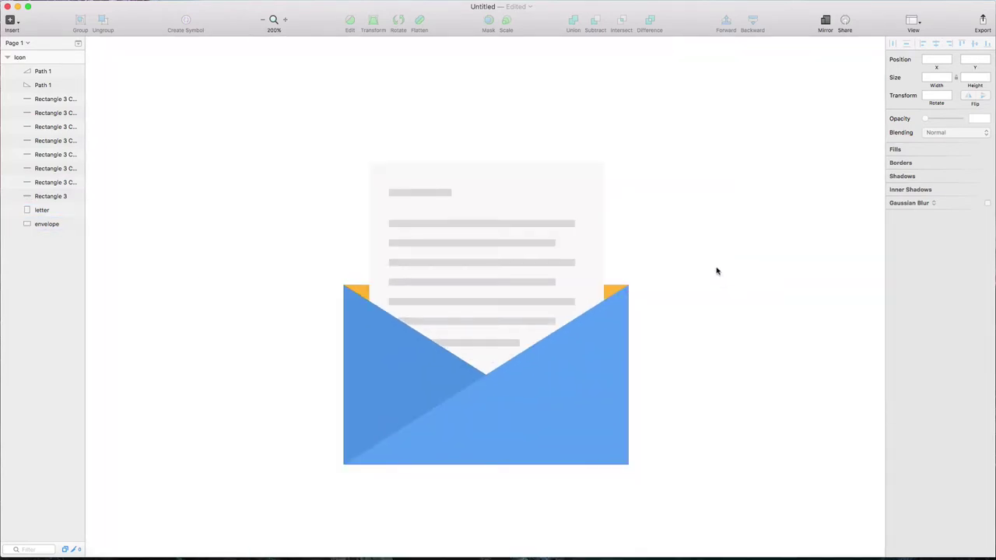
key("super+plus")
scroll(708, 233, "up", 3)
left_click(706, 181)
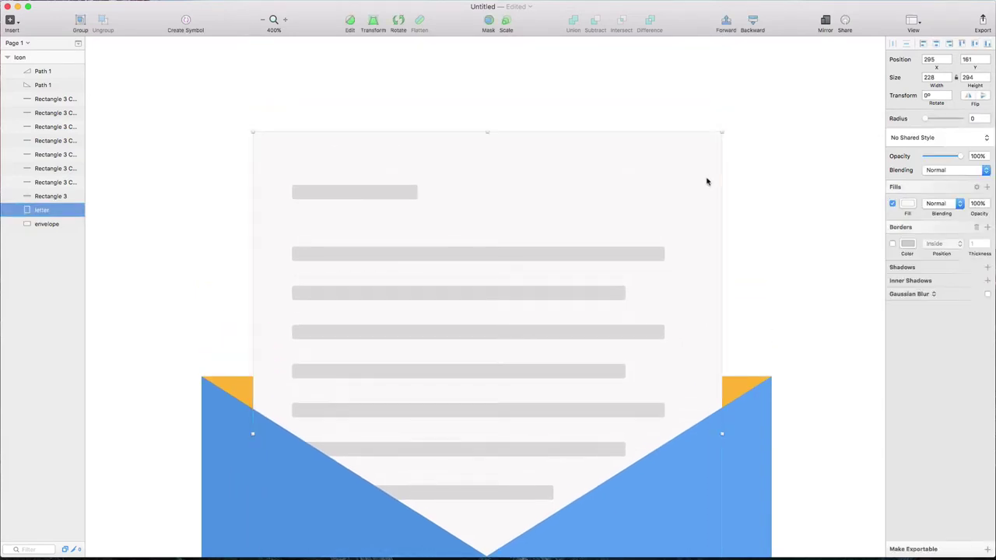
double_click(701, 179)
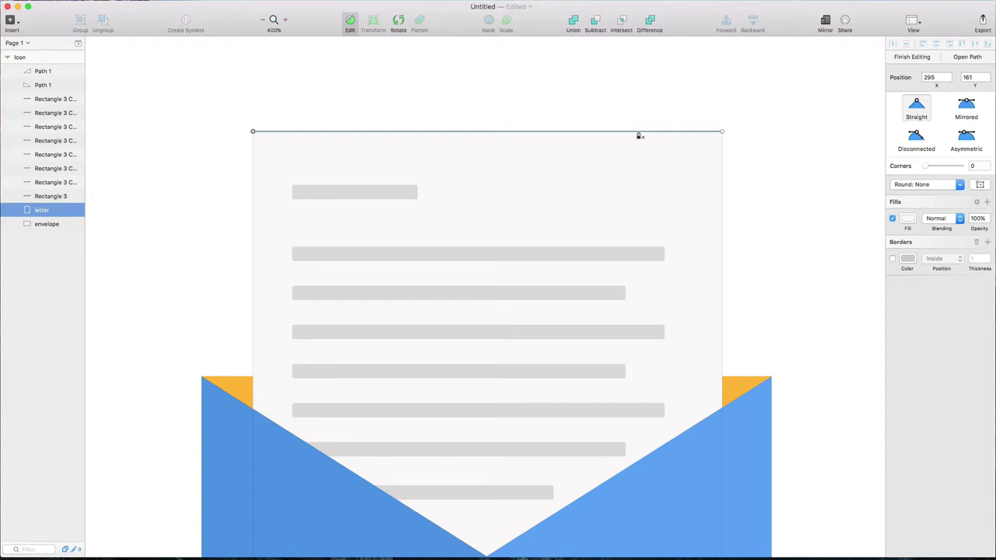
left_click(16, 24)
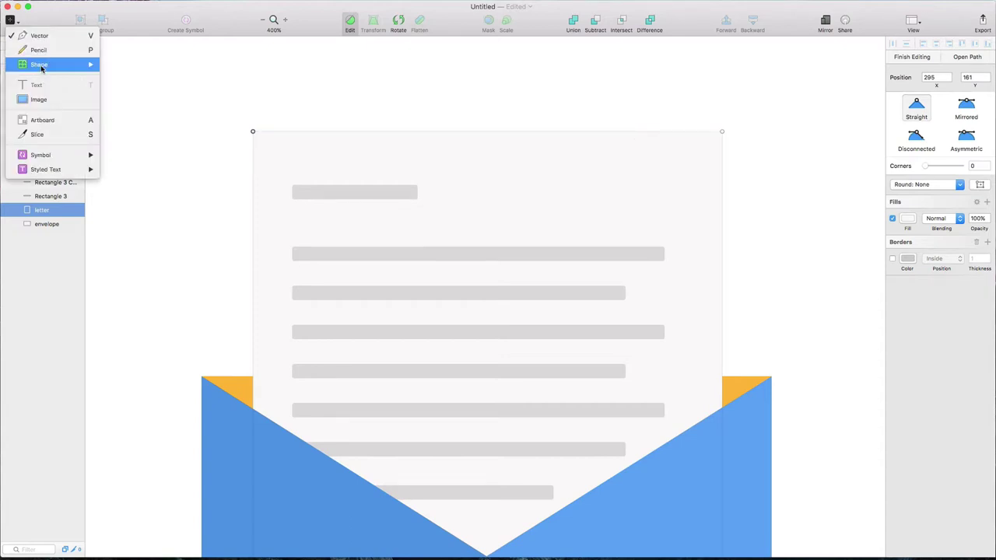
left_click(261, 76)
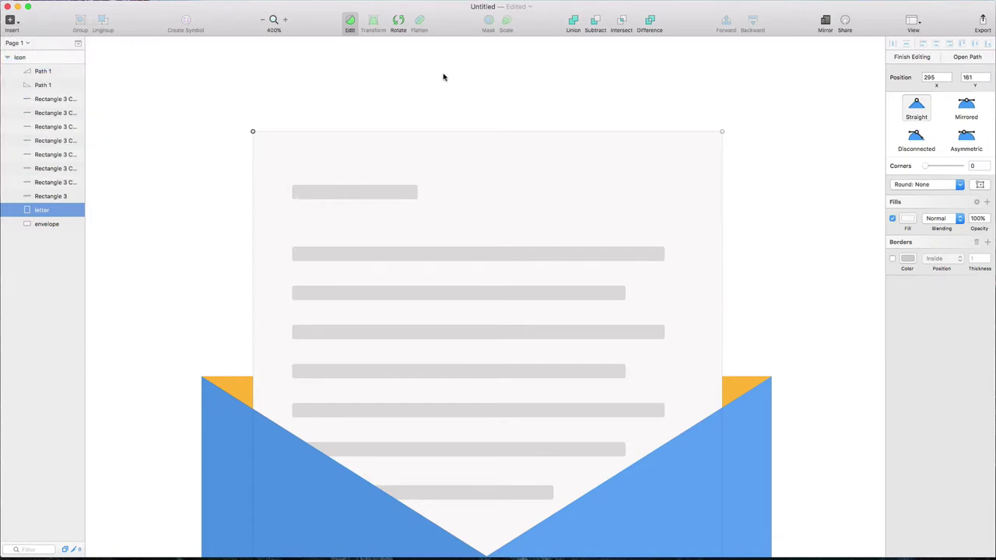
key("Escape")
key("5")
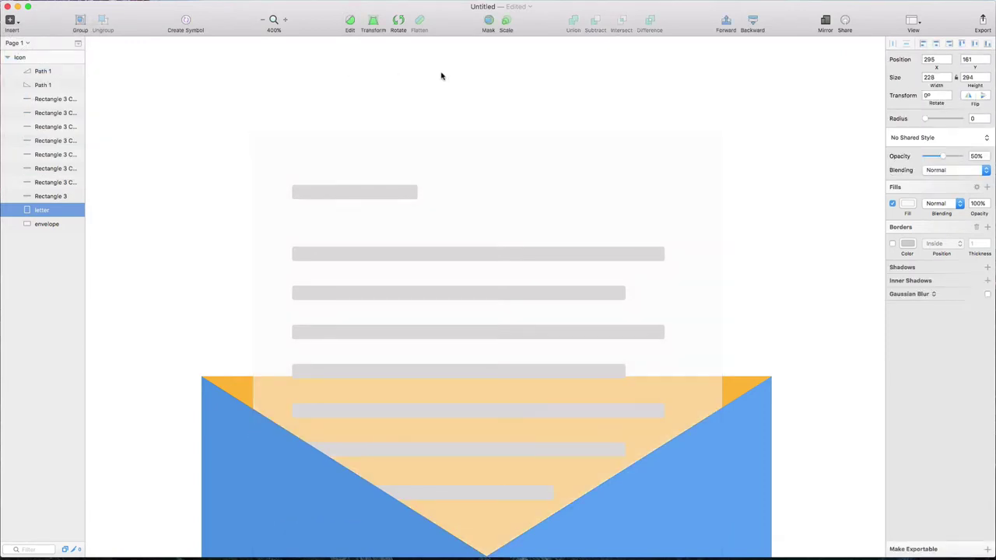
key("0")
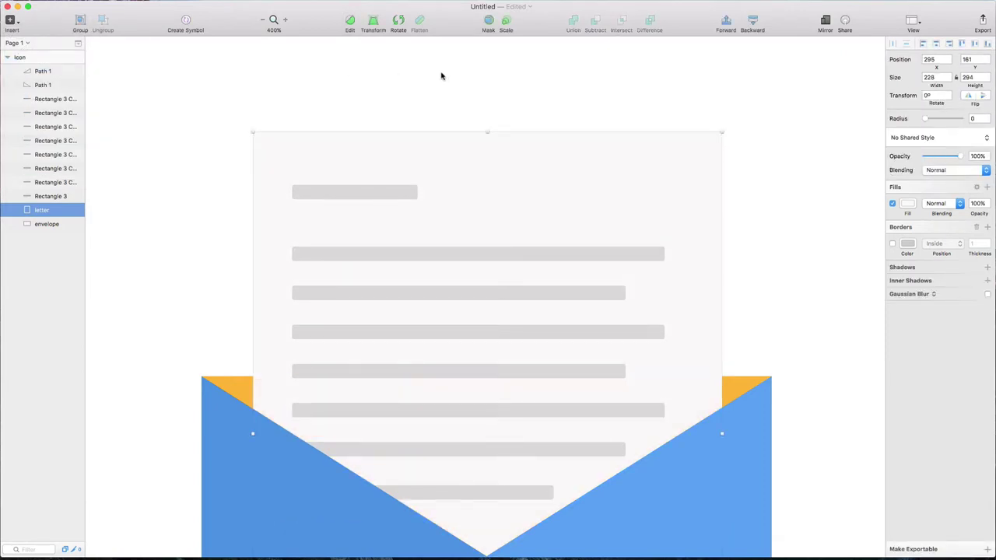
Deselect the letter and show the canvas rulers
key("super+r")
left_click(306, 84)
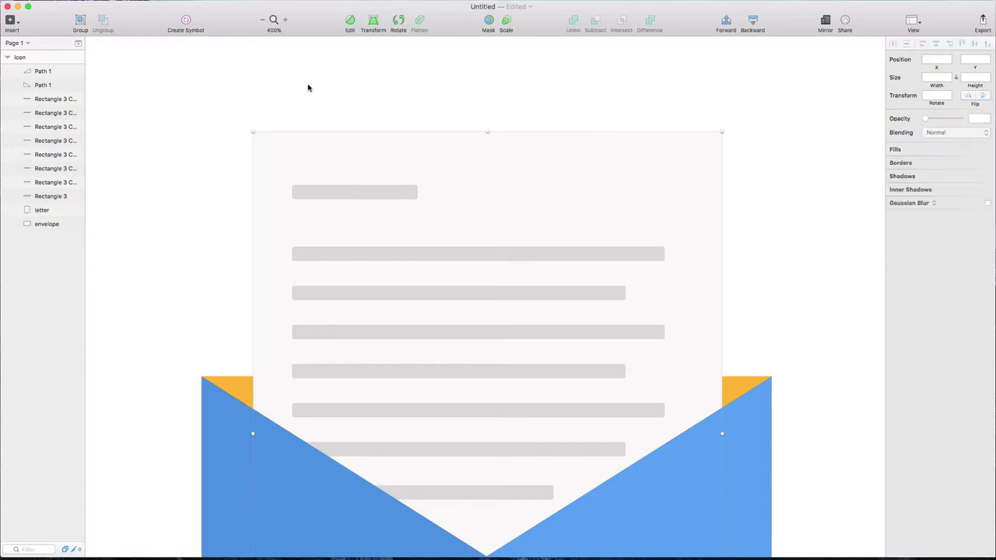
left_click(914, 21)
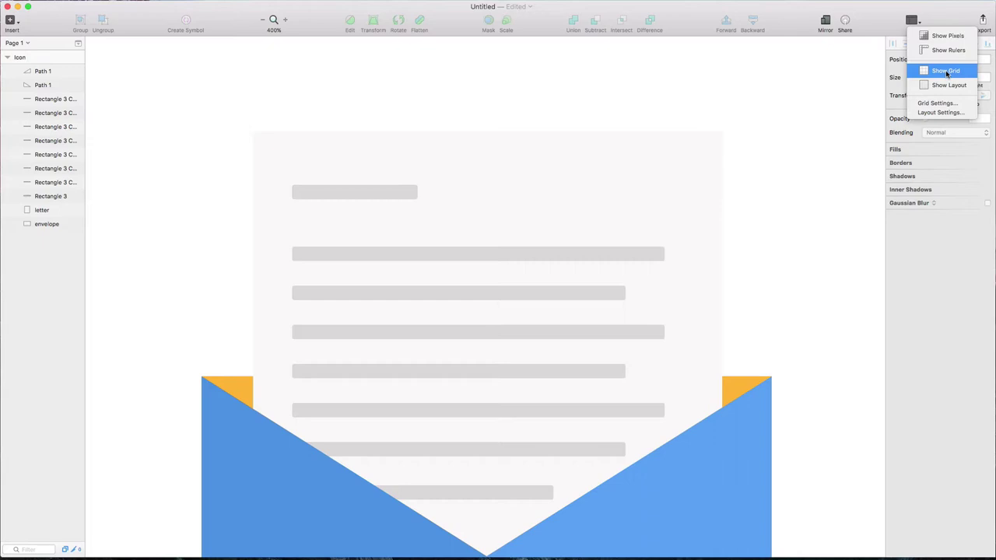
left_click(948, 51)
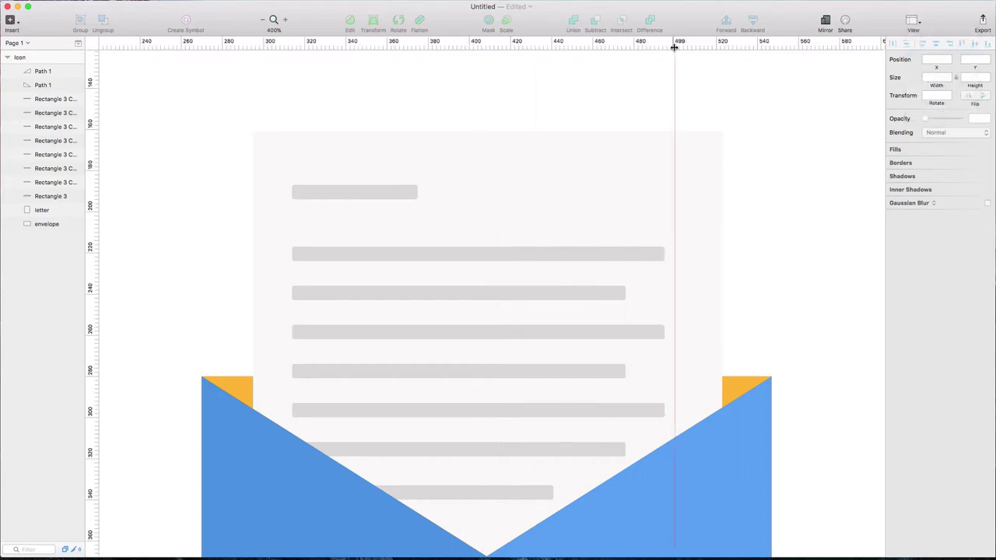
Draw a square about 29 × 29 flush with the letter's upper-right corner and turn off its border
left_click(19, 29)
mouse_move(47, 64)
left_click(131, 92)
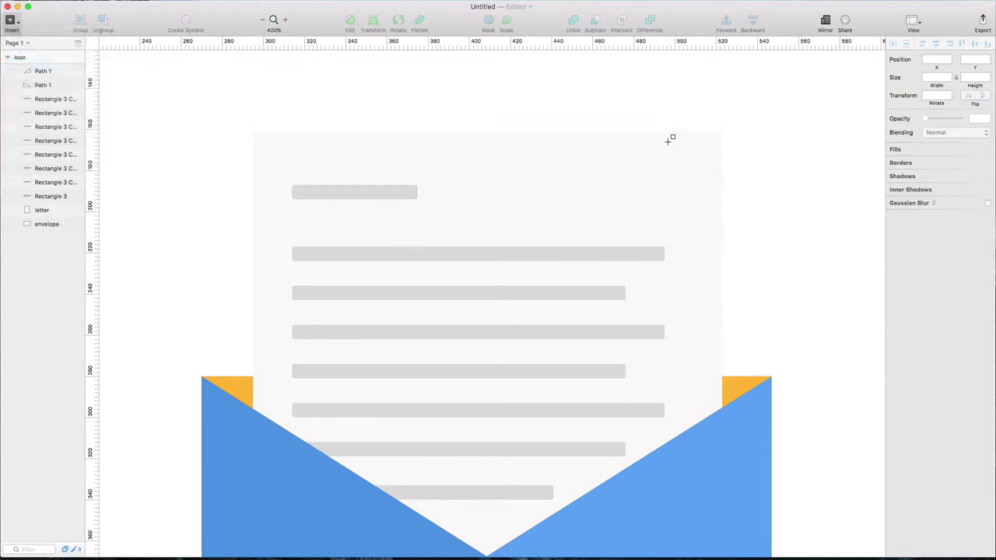
left_click_drag(662, 132, 723, 231)
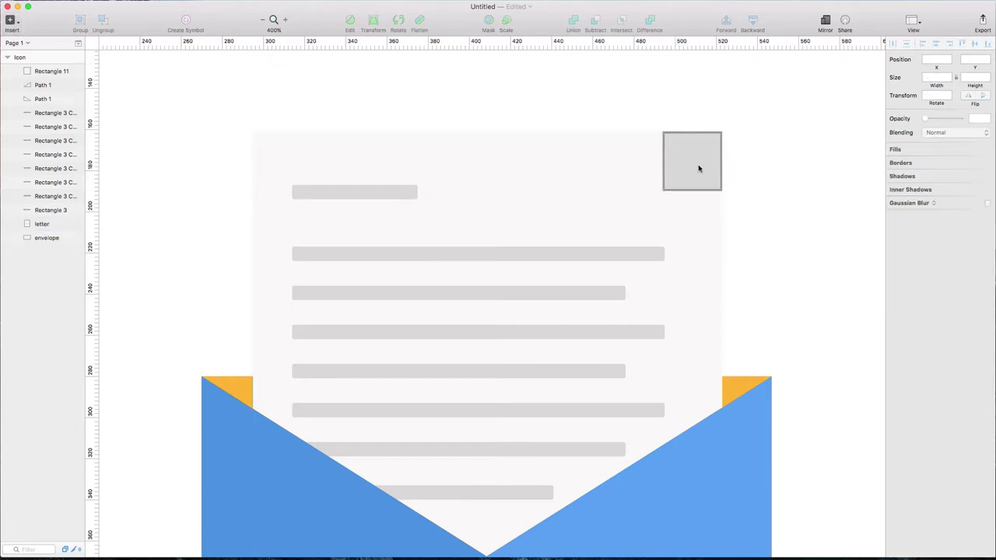
left_click(893, 243)
left_click(769, 169)
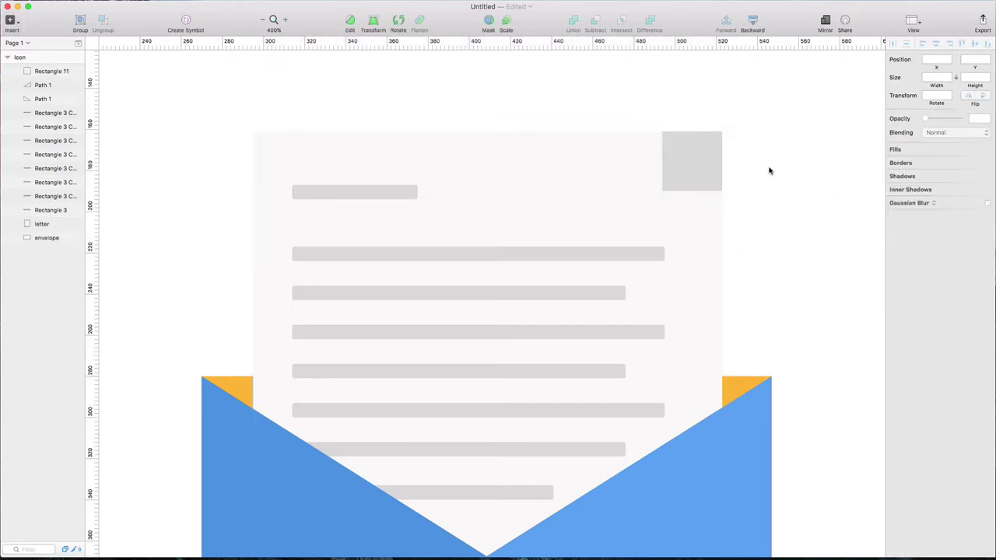
Add two points to the letter's outline where the grey square's corners meet its top and right edges
left_click(694, 161)
scroll(685, 167, "up", 5)
key("super+equal")
scroll(682, 167, "right", 5)
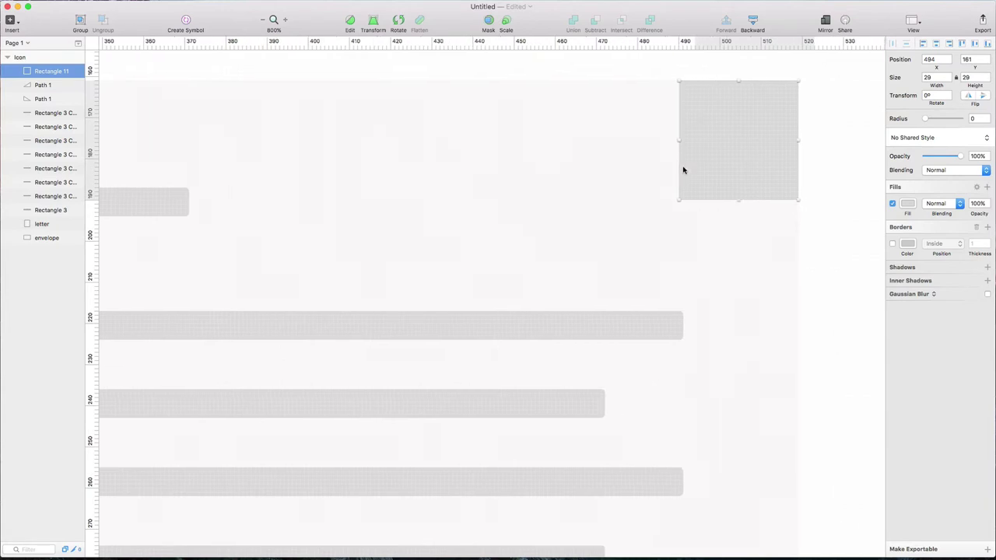
scroll(540, 130, "up", 2)
left_click(540, 130)
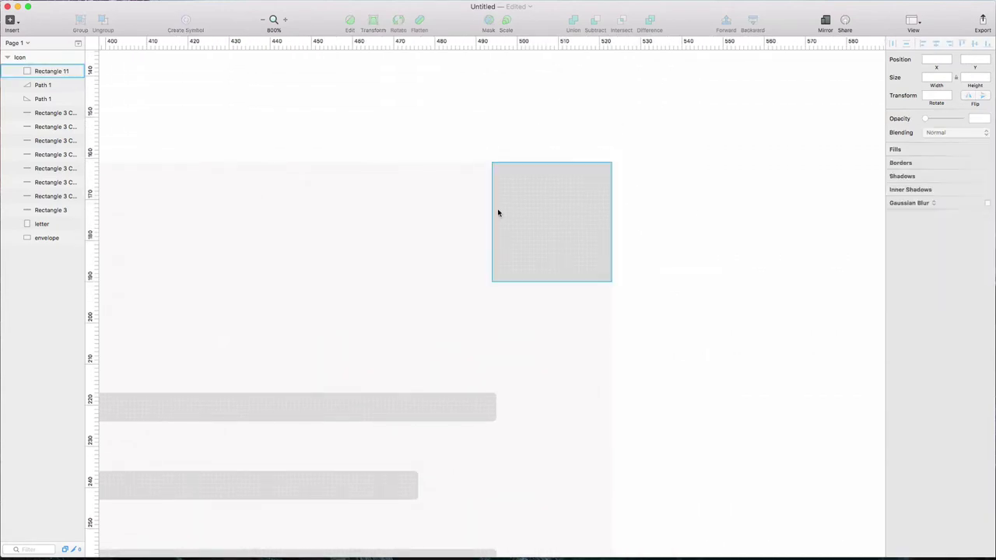
double_click(457, 206)
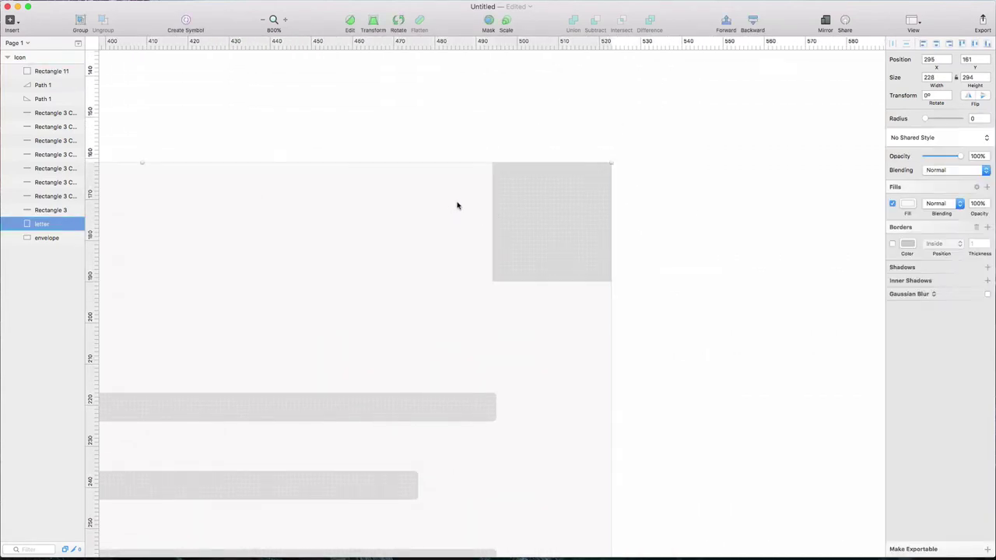
left_click(491, 165)
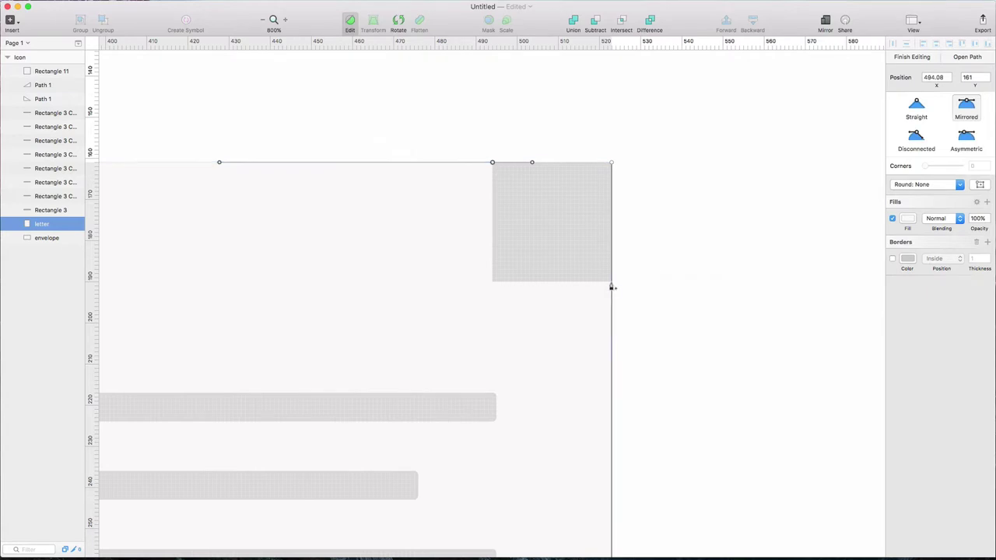
left_click(611, 283)
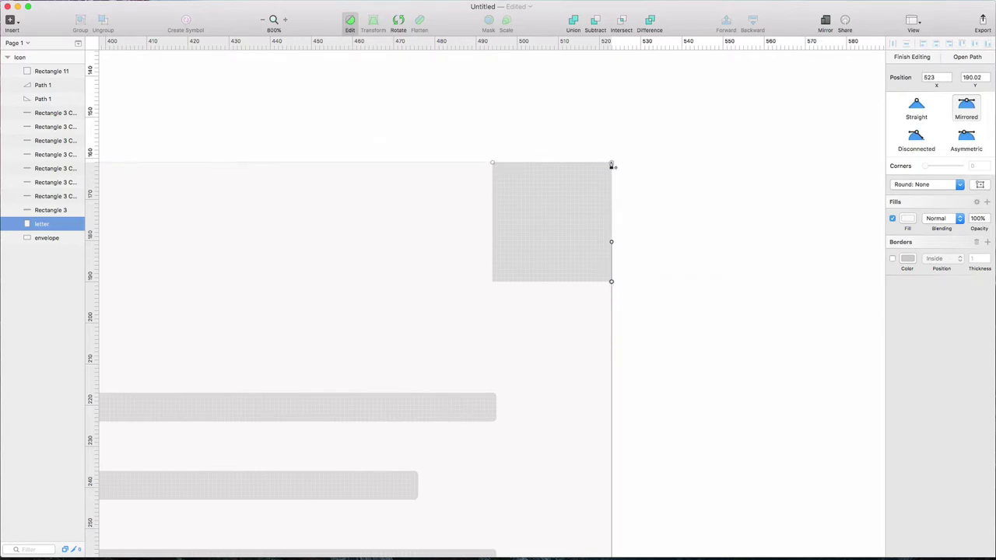
Pull the letter's upper-right corner point inward and remove it from the outline
left_click_drag(612, 166, 548, 218)
key("1")
key("2")
key("1")
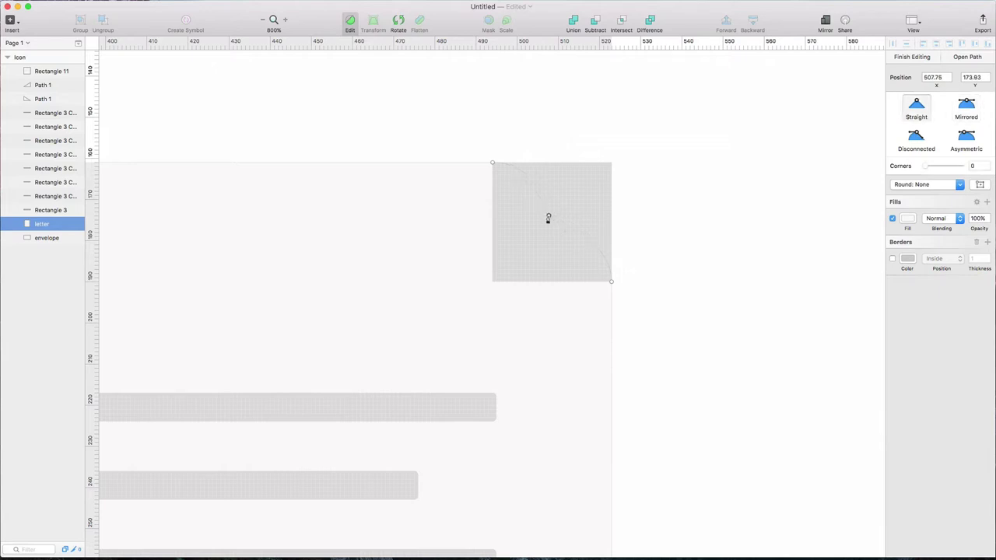
key("2")
left_click(548, 220)
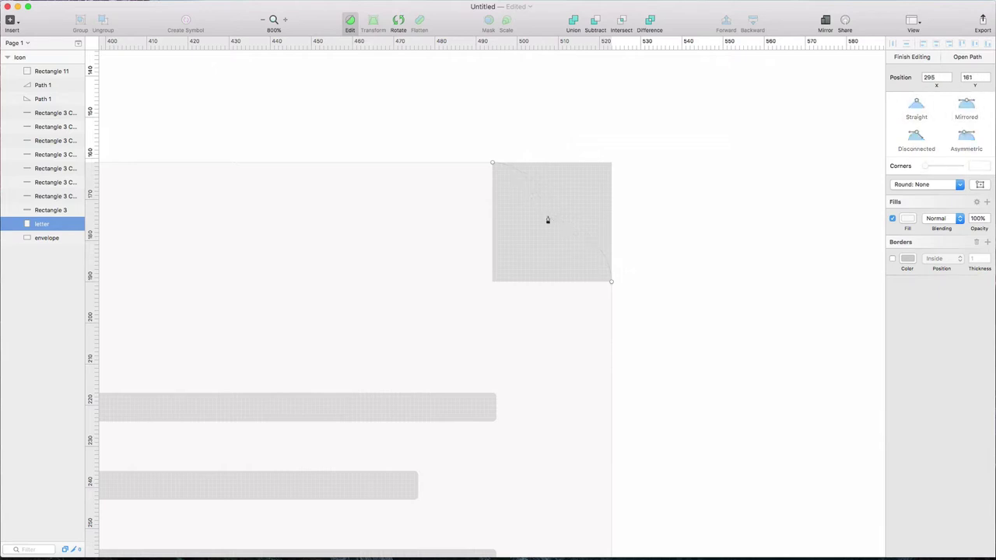
Make the two added outline points straight so the letter's corner is cut diagonally, and finish editing
left_click(492, 164)
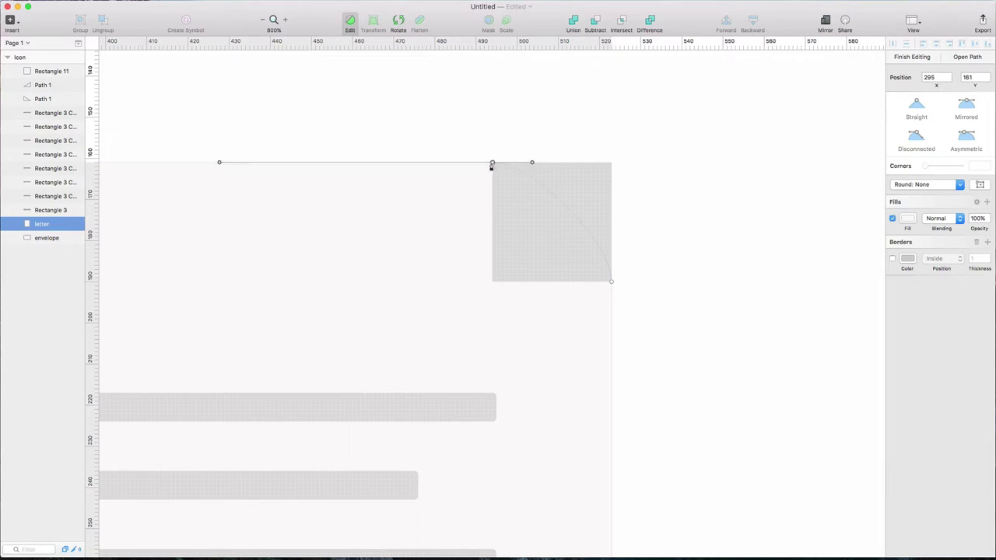
key("1")
left_click(612, 283)
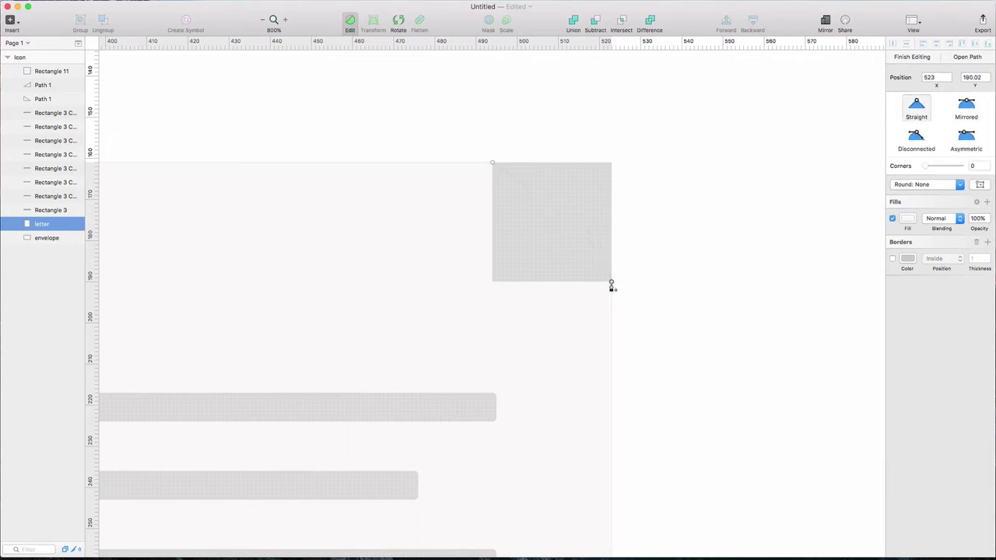
key("Escape")
Move the grey square beside the letter to about X 541, Y 158 and pull its upper-right corner point inward to the diagonal
left_click(596, 205)
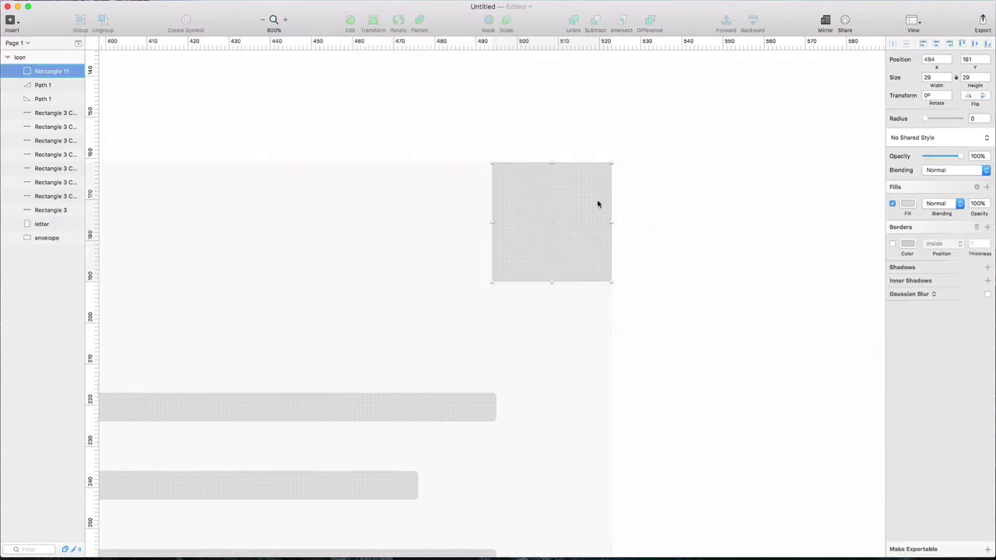
left_click_drag(596, 204, 757, 199)
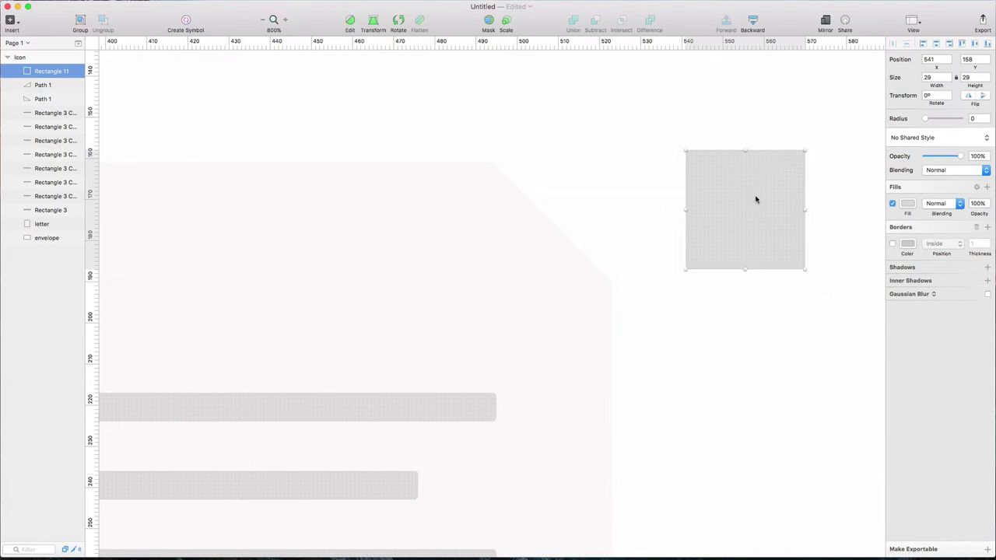
double_click(774, 188)
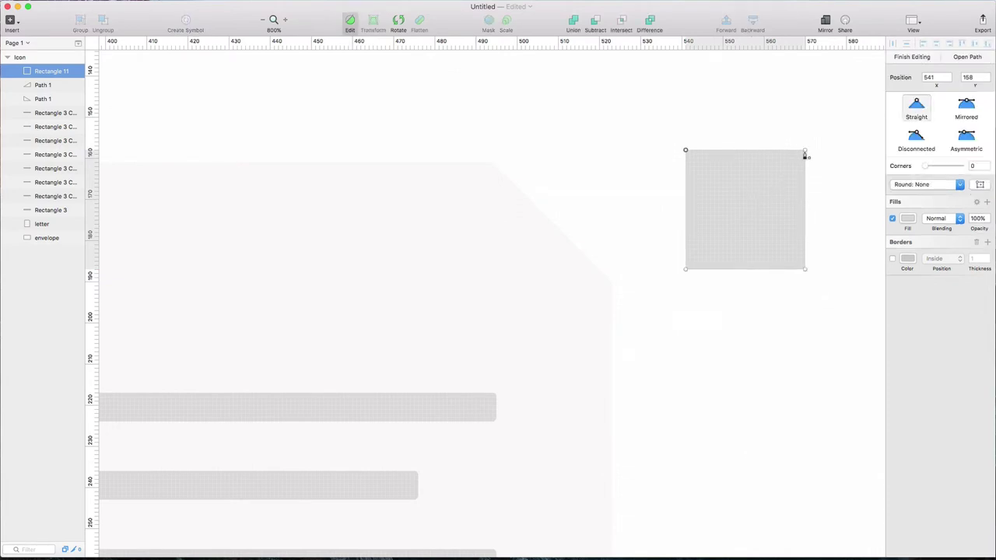
left_click_drag(806, 154, 742, 219)
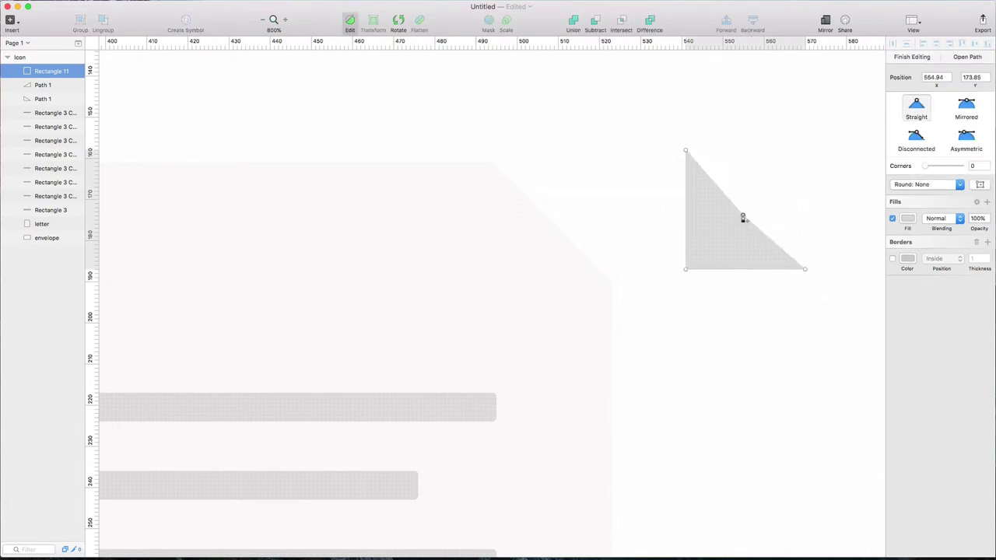
double_click(743, 218)
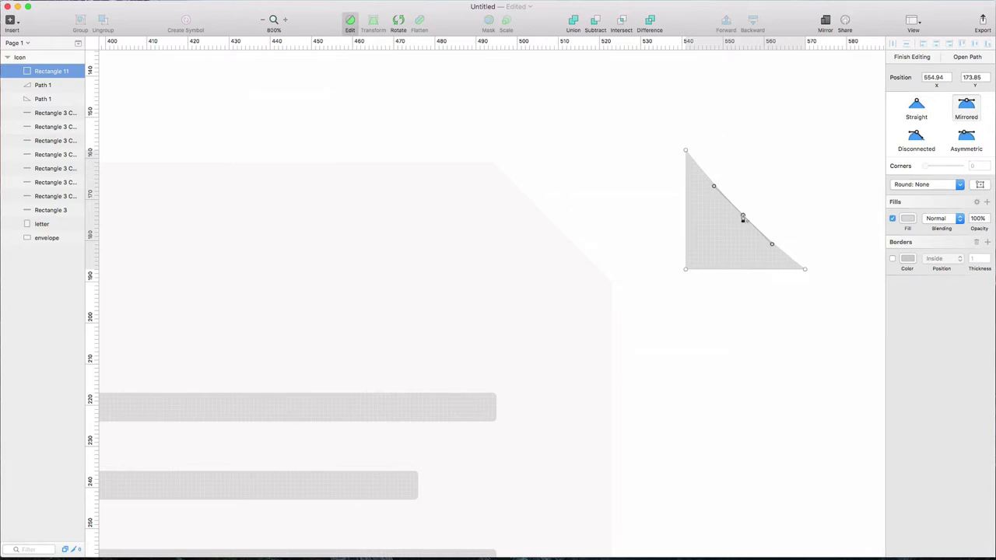
Reduce the grey shape to a right triangle with straight corner points and fit it into the letter's cut corner as a fold
left_click(685, 152)
double_click(686, 151)
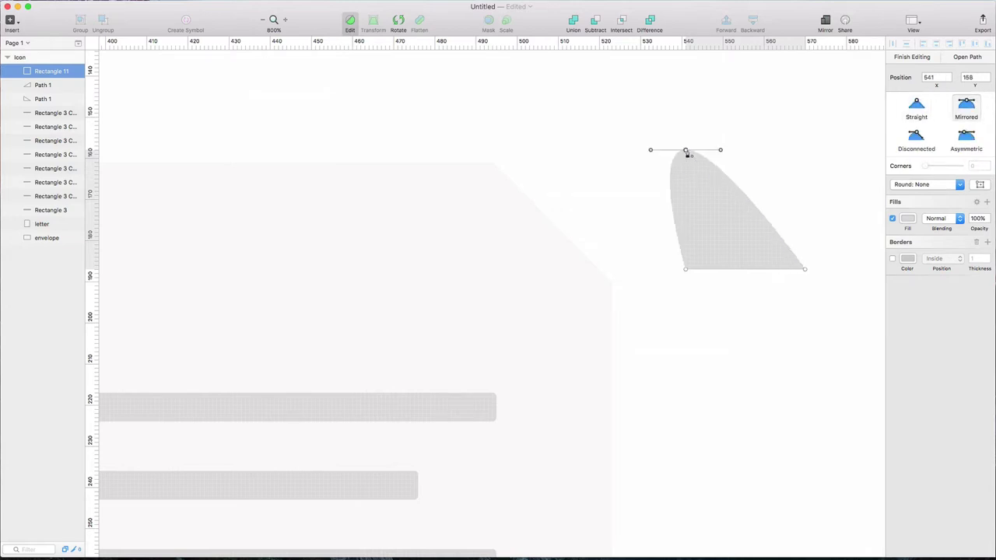
double_click(686, 152)
double_click(805, 271)
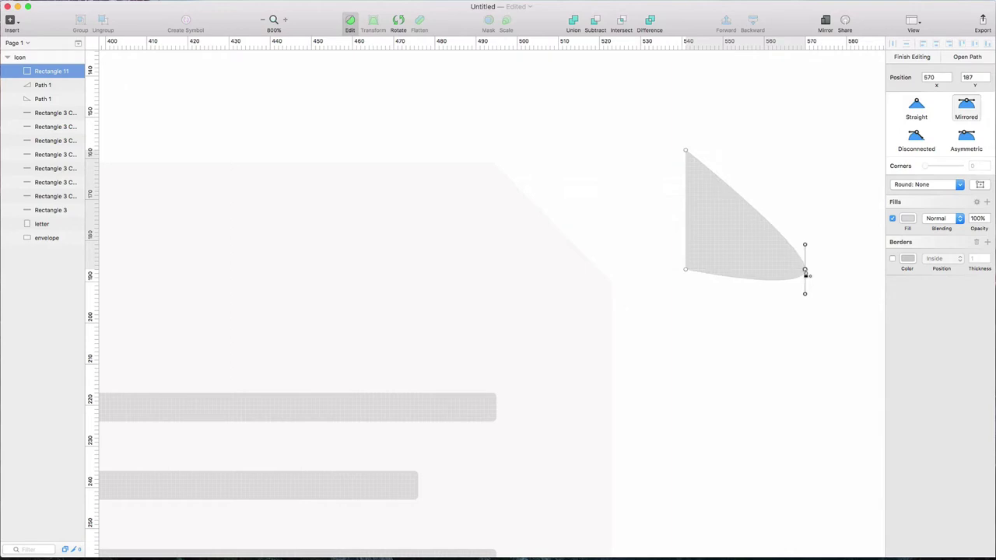
double_click(806, 273)
key("Escape")
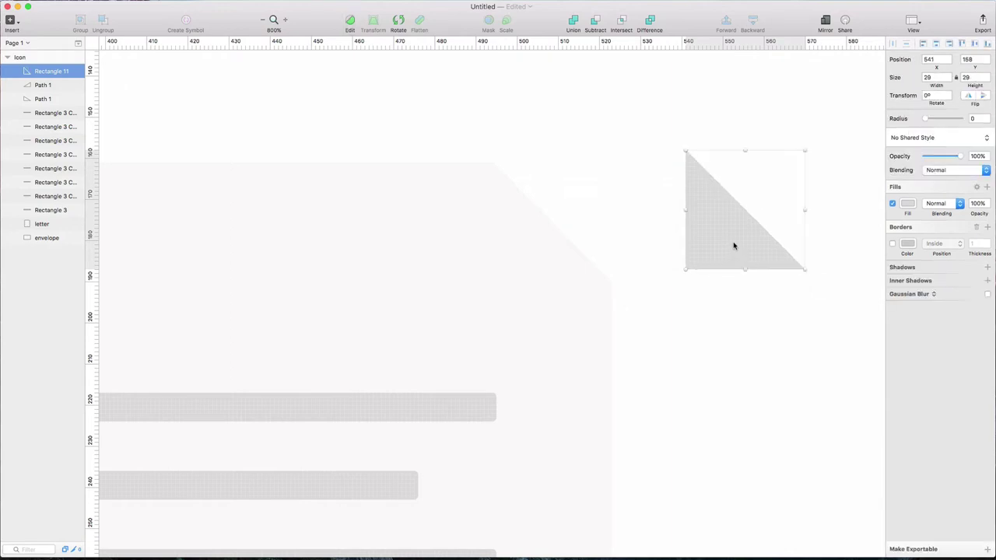
left_click_drag(735, 245, 542, 257)
left_click(655, 260)
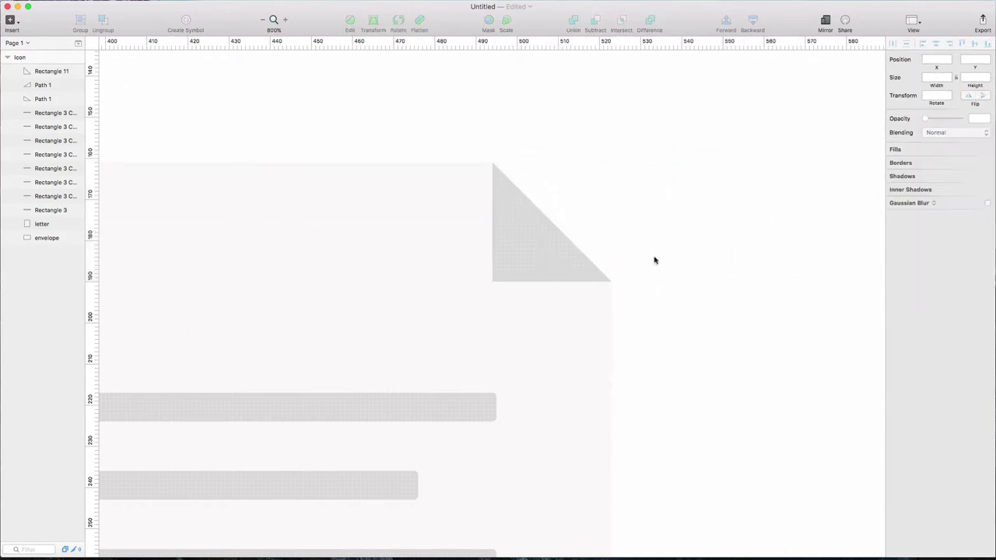
Enlarge the grey fold triangle outward from its lower-left corner to about 33 px wide and high
key("super+minus")
key("super+minus")
key("super+minus")
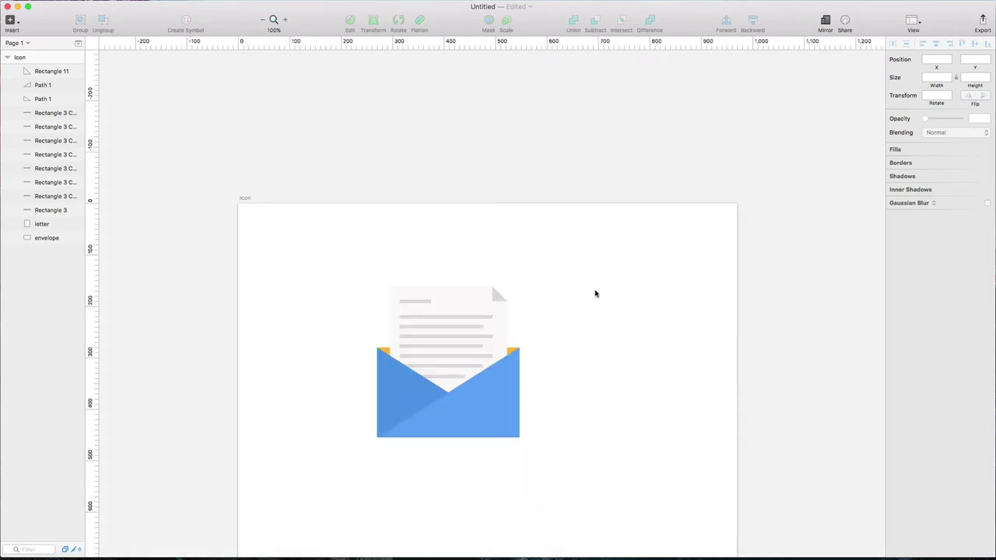
key("super+plus")
key("super+plus")
key("super+plus")
left_click(510, 280)
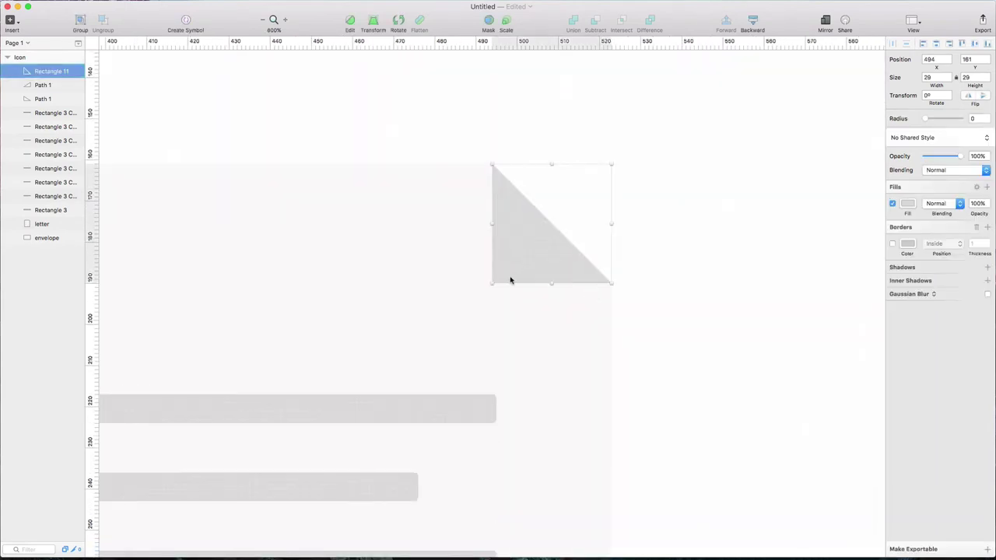
left_click_drag(492, 283, 512, 282)
Move the letter outline's two cut-corner points to meet the ends of the fold triangle's diagonal, and finish editing
left_click(555, 238)
double_click(555, 238)
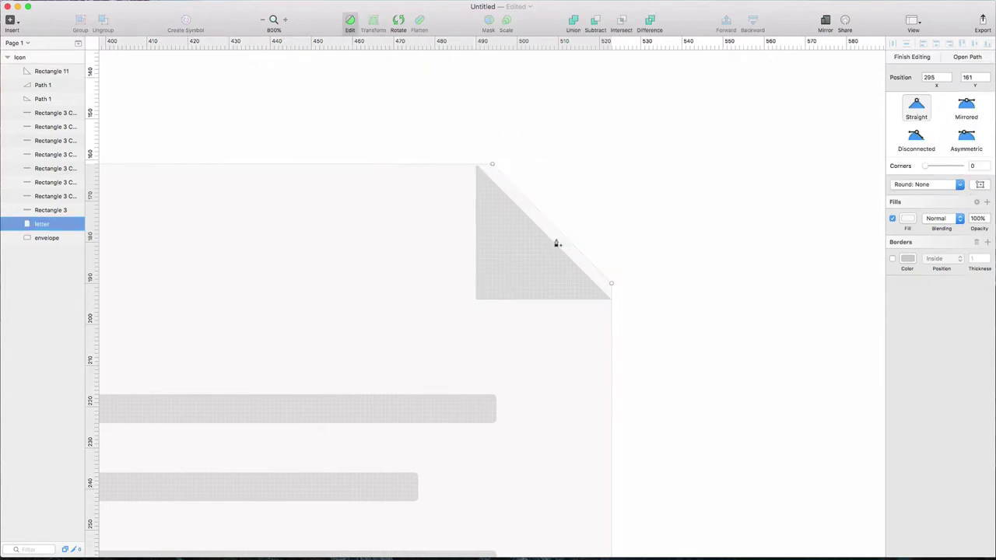
left_click_drag(494, 167, 476, 166)
left_click_drag(613, 287, 611, 301)
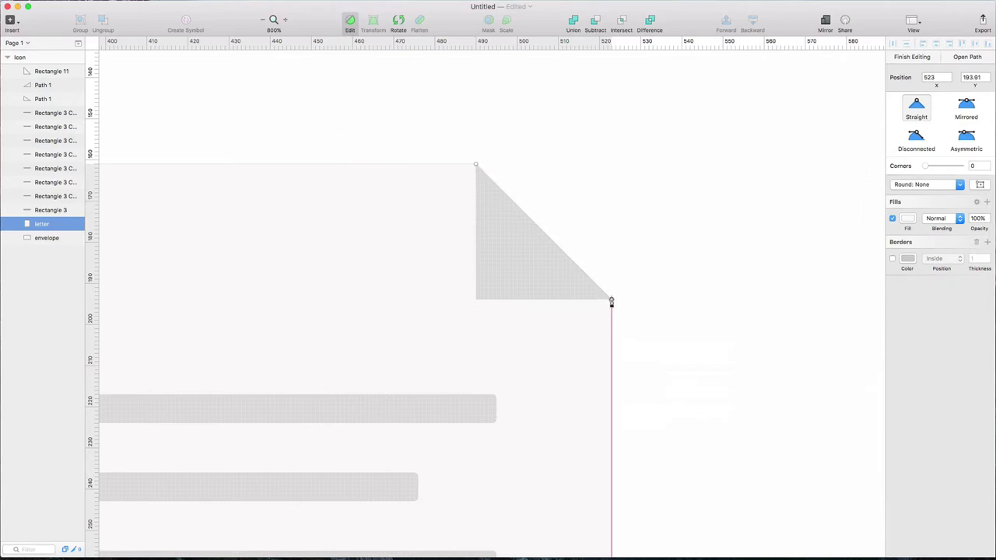
key("Escape")
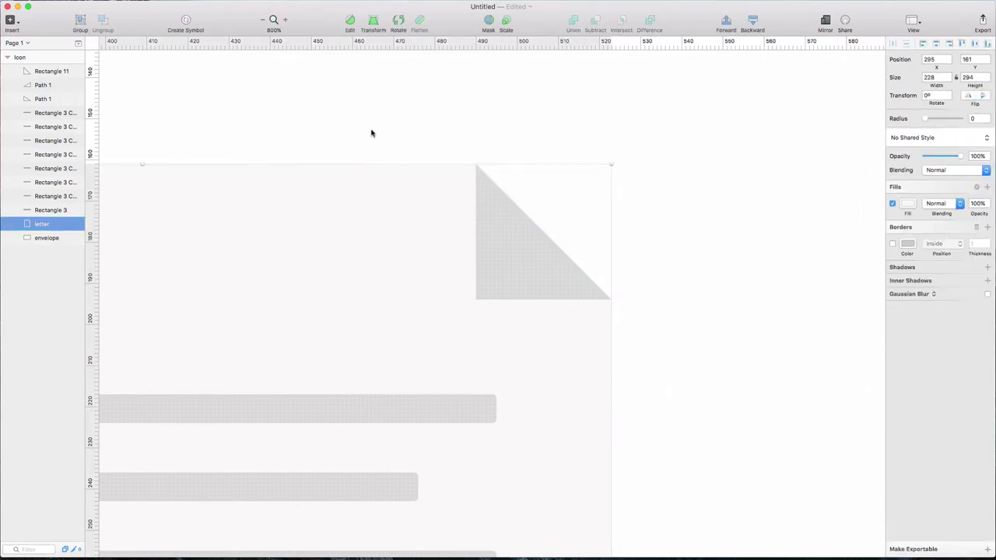
Lighten the letter's fill to nearly pure white
scroll(371, 133, "left", 5)
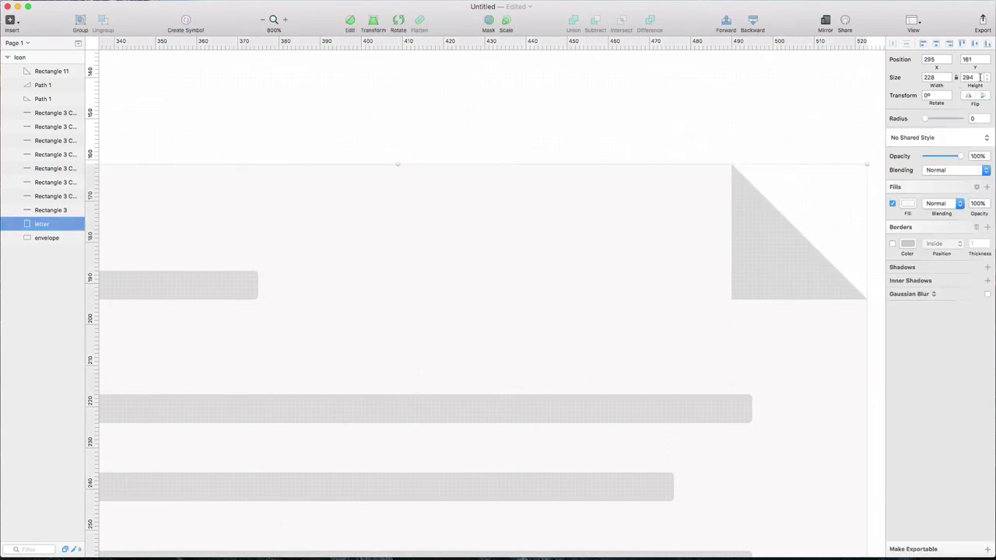
left_click(634, 116)
key("super+minus")
key("super+minus")
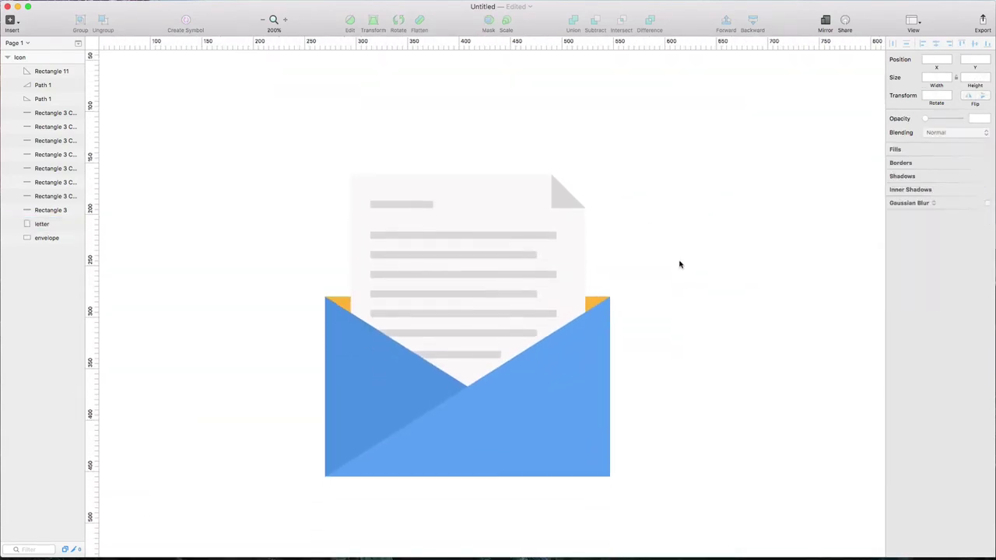
key("super+minus")
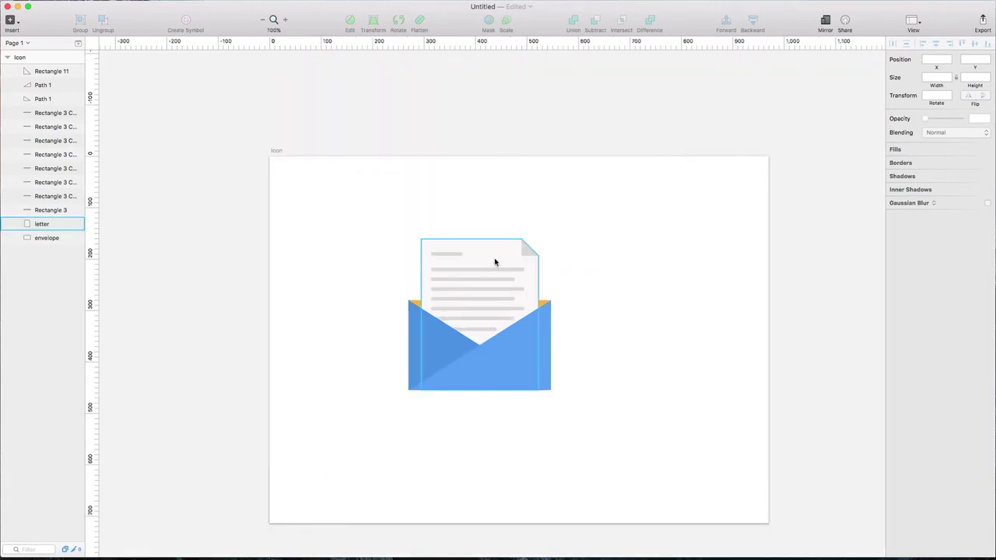
left_click(493, 262)
left_click(907, 203)
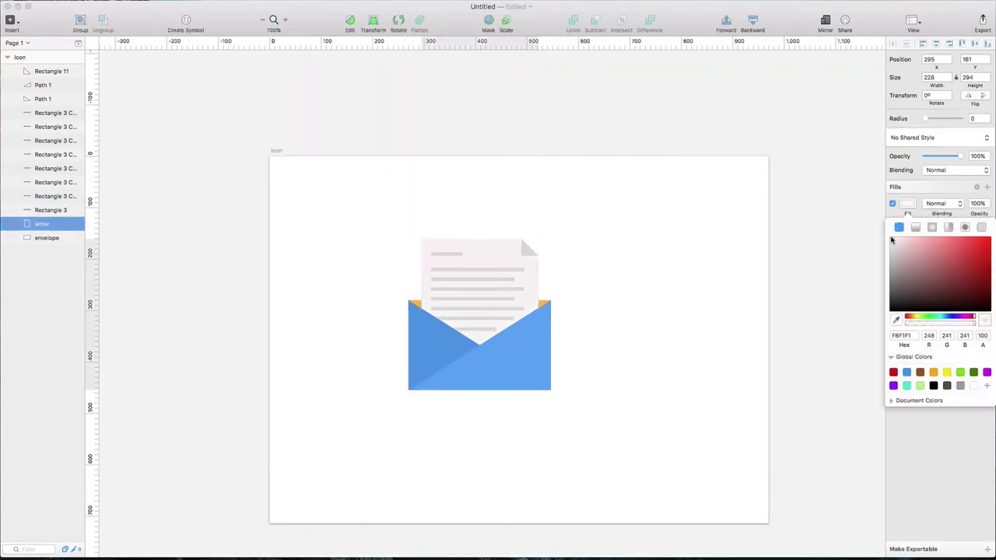
left_click(703, 234)
Draw a 470 by 470 circle around the envelope icon and place it beneath the envelope in the layer order
left_click(10, 20)
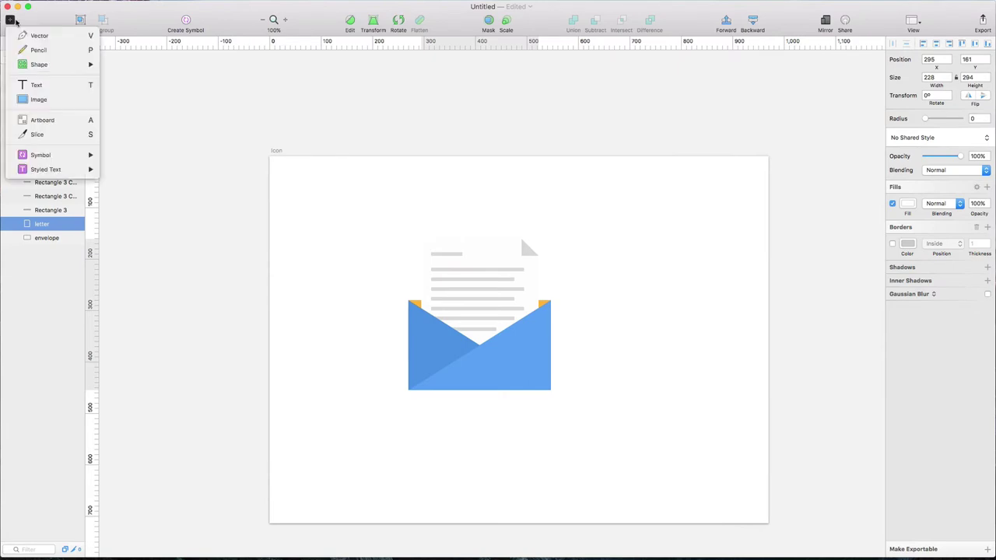
mouse_move(47, 64)
left_click(122, 107)
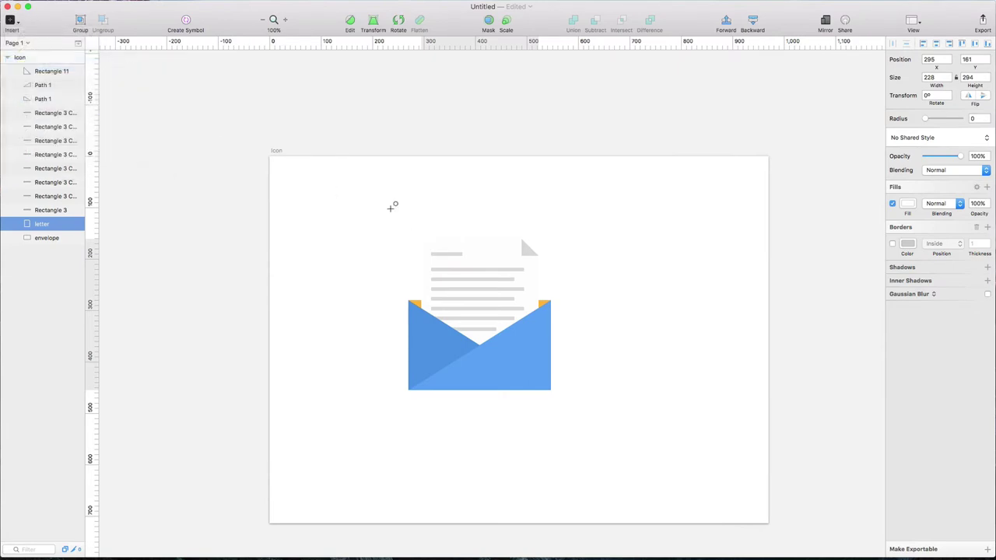
left_click_drag(362, 184, 603, 427)
mouse_move(69, 226)
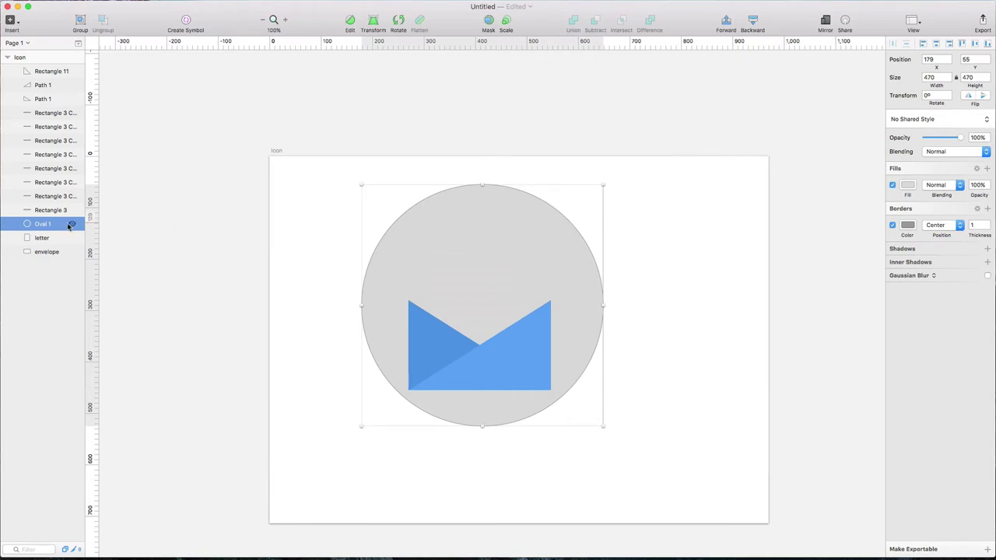
left_click_drag(40, 227, 40, 260)
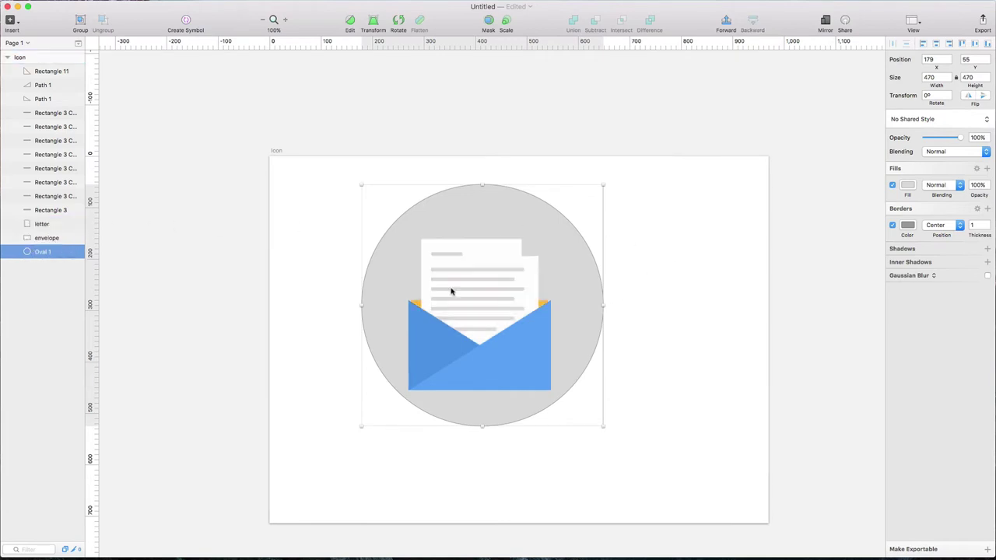
Remove the circle's border and fill it with a lightened version of the turquoise 50E3C2
left_click(909, 186)
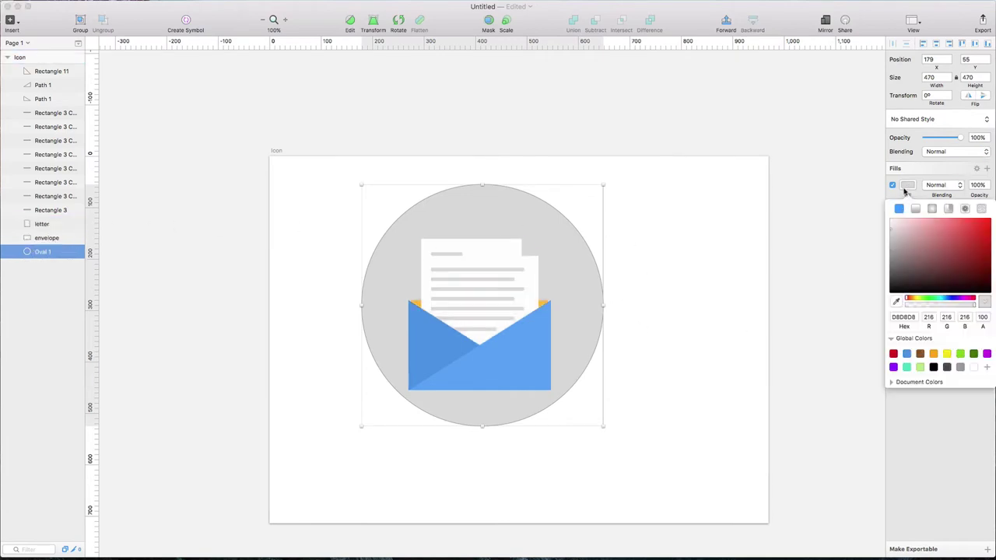
left_click(908, 186)
left_click(892, 226)
left_click(908, 186)
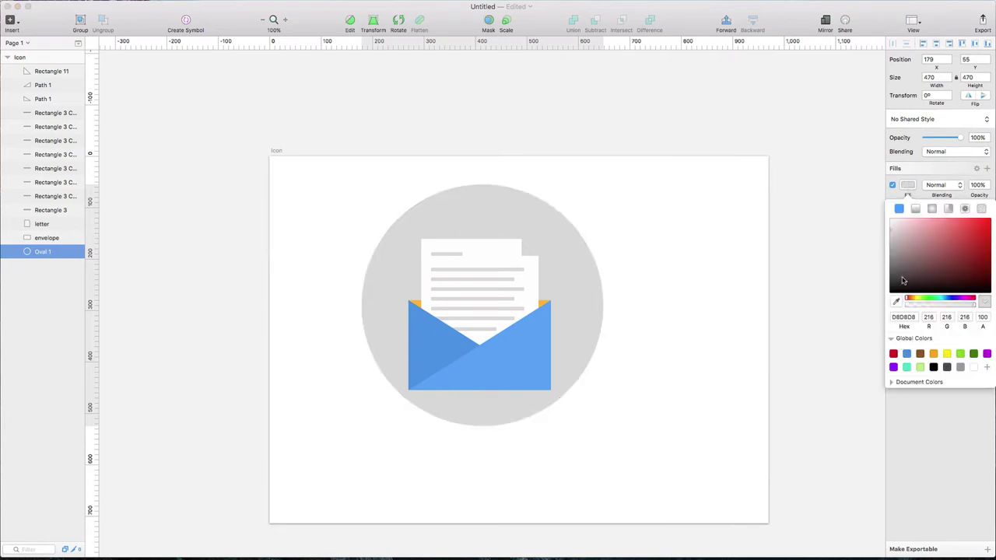
left_click(906, 367)
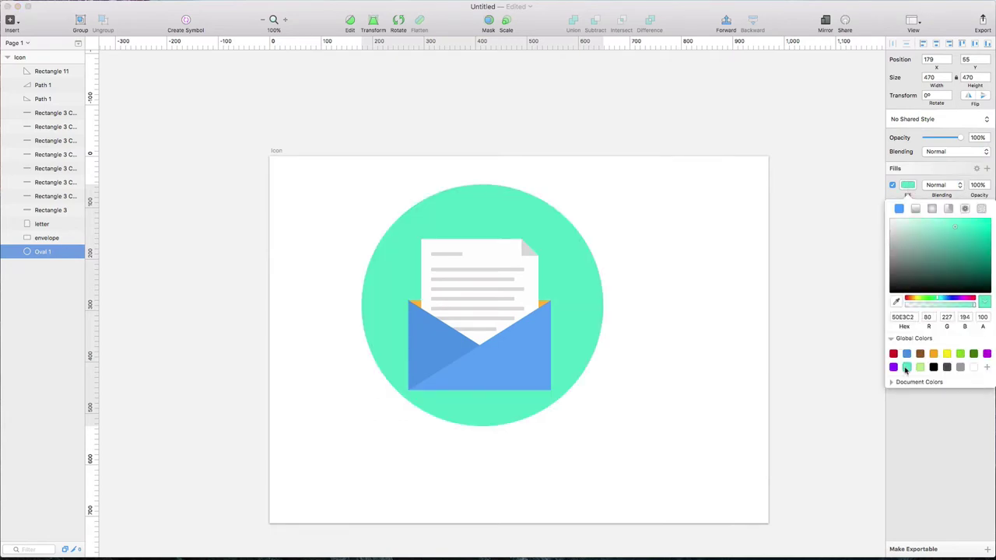
mouse_move(951, 226)
left_mouse_down()
mouse_move(958, 242)
mouse_move(909, 223)
mouse_move(936, 226)
left_mouse_up()
left_click(682, 302)
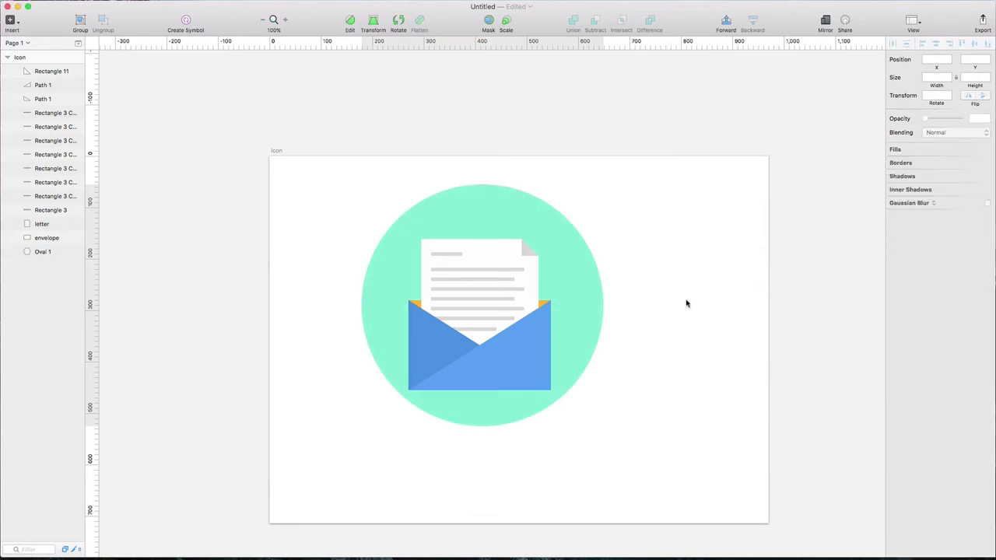
Centre the circle on the envelope and letter and enlarge it to 482 by 482
left_click_drag(593, 291, 591, 296)
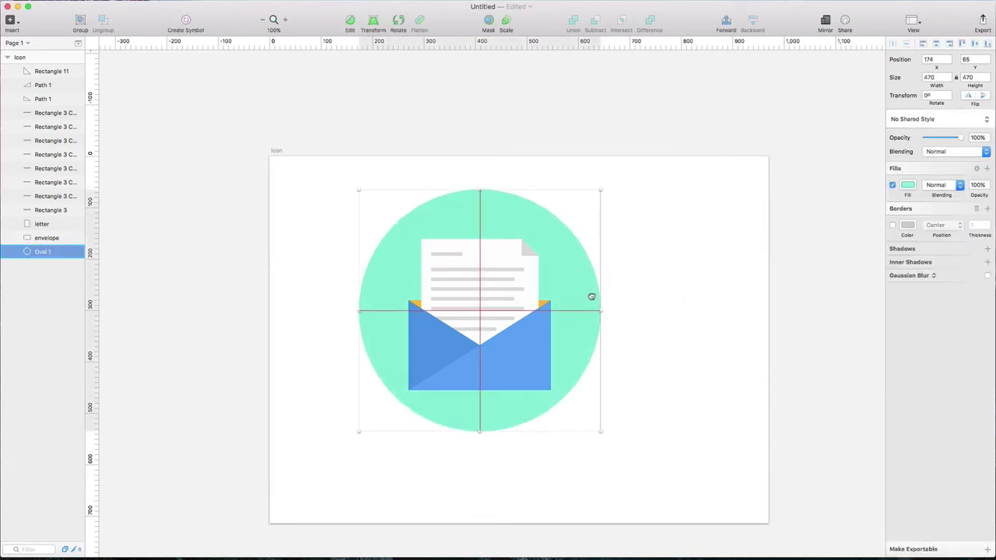
left_click_drag(602, 193, 605, 186)
left_click(623, 194)
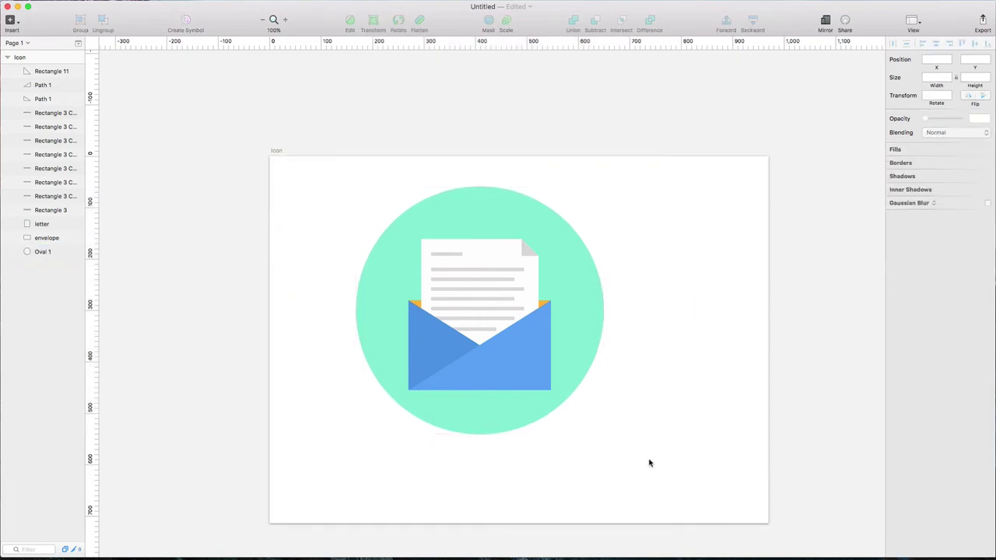
Move all the icon's shapes together to the centre of the artboard, placing the circle at X 244, Y 116
left_click_drag(649, 463, 392, 222)
left_click_drag(529, 215, 570, 249)
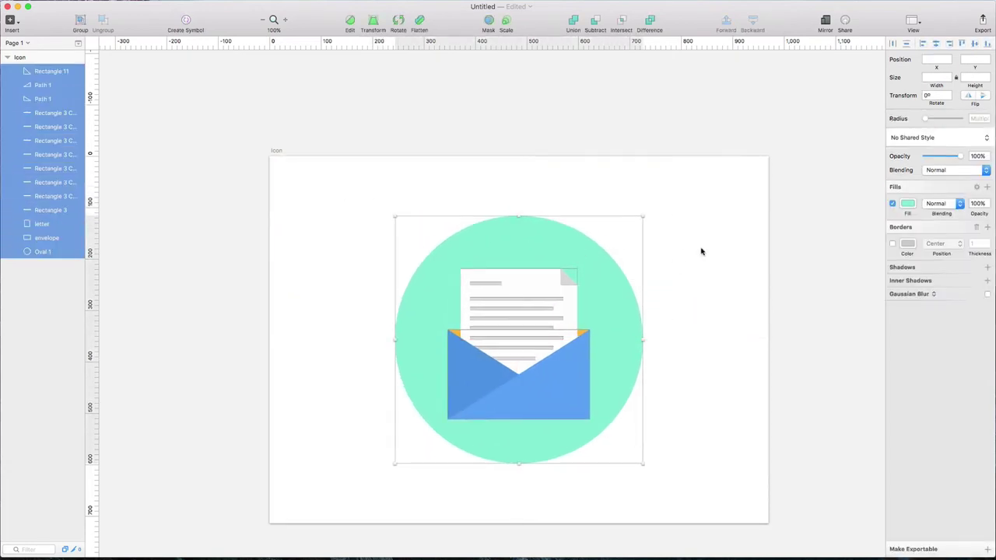
left_click(667, 309)
key("super+equal")
left_click(668, 310)
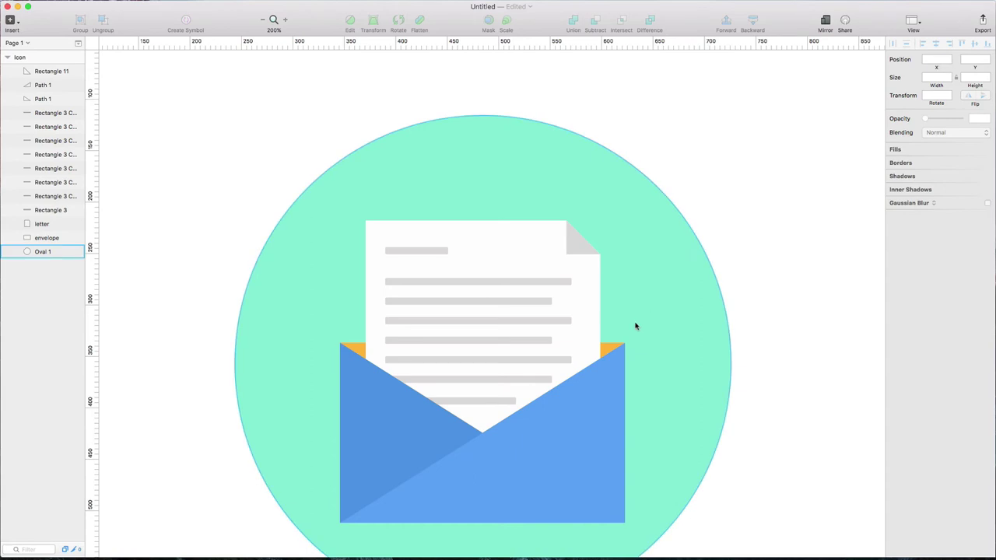
scroll(636, 327, "down", 2)
key("super+minus")
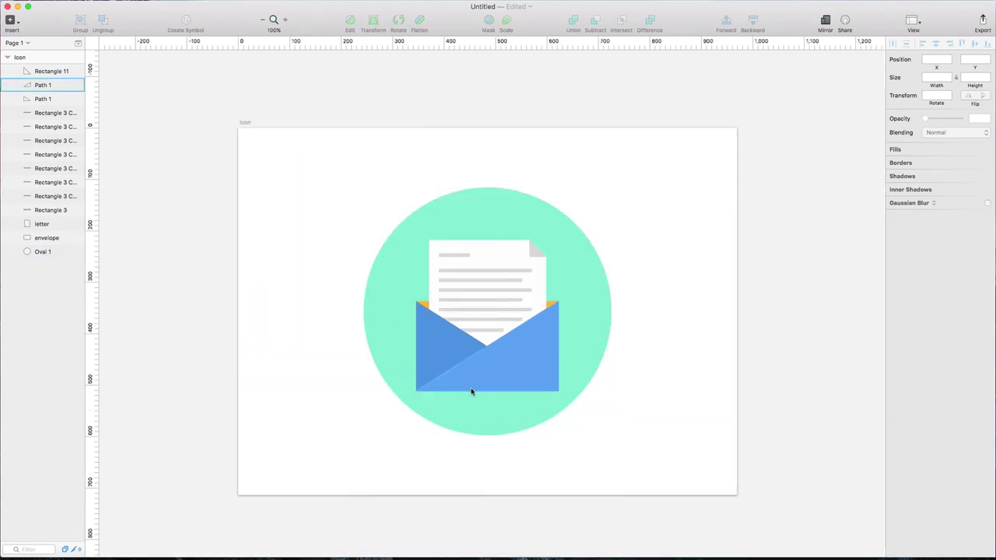
Try a linear gradient fill on the circle, blending a light turquoise with the darker green 2ACEB1
left_click(589, 350)
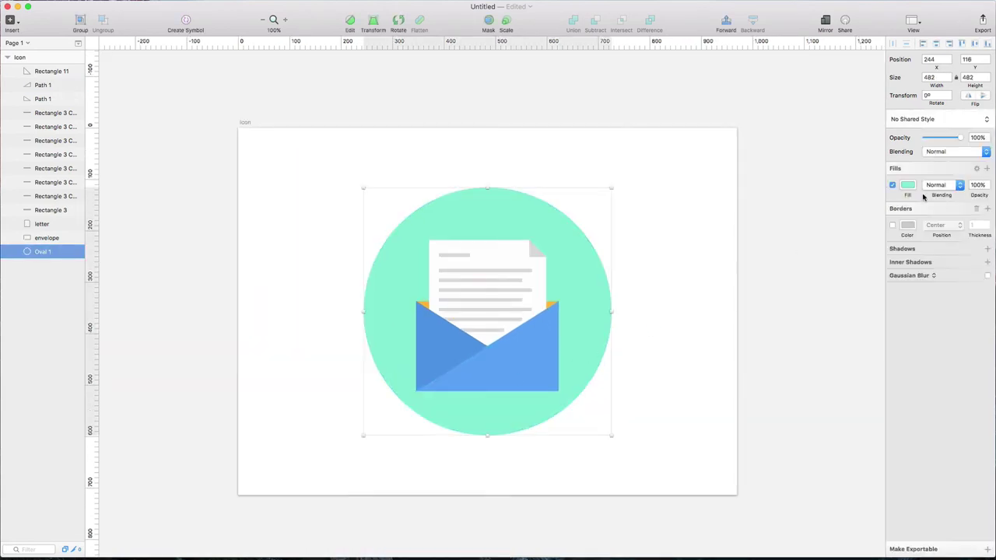
left_click(976, 169)
left_click(908, 184)
left_click(916, 208)
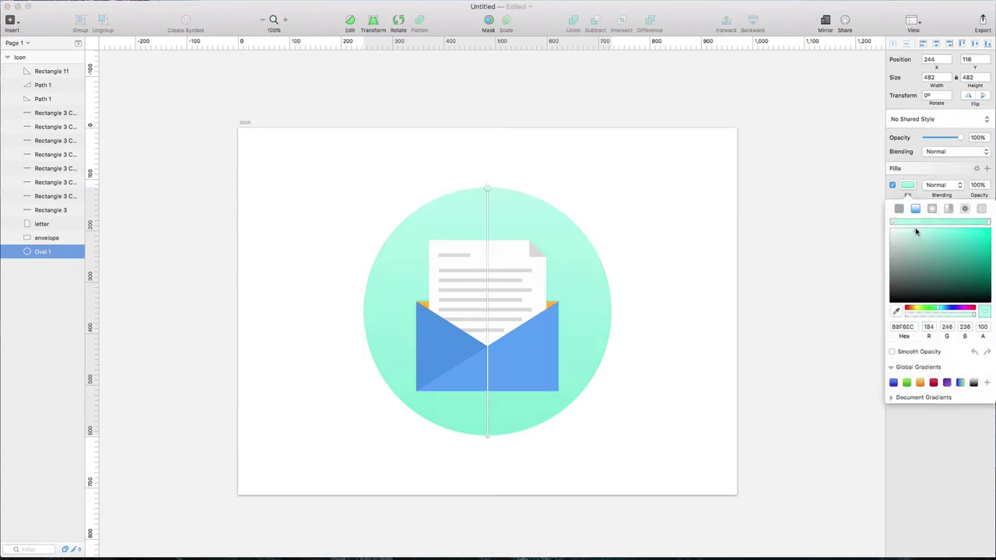
left_click_drag(916, 231, 941, 237)
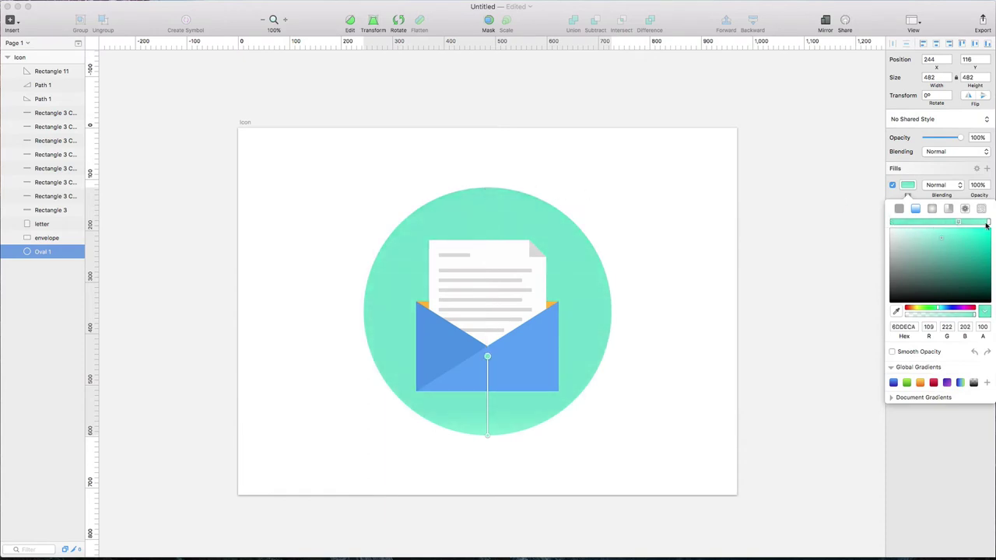
mouse_move(989, 222)
left_mouse_down()
mouse_move(958, 223)
mouse_move(970, 243)
left_mouse_up()
key("super+z")
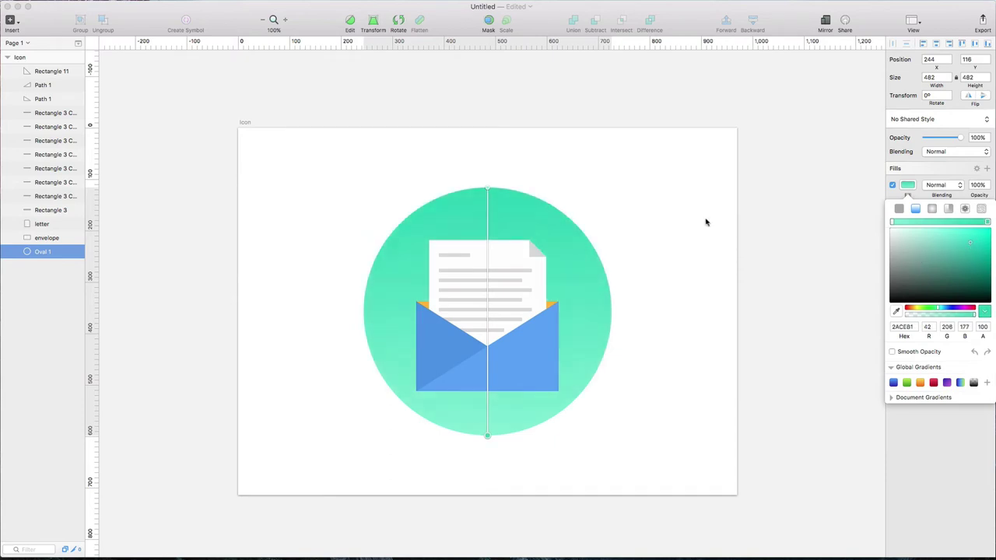
Try different gradient directions on the circle, ending with a vertical one from lighter turquoise at its top to darker green at its bottom
left_click_drag(489, 188, 612, 307)
left_click_drag(486, 436, 399, 223)
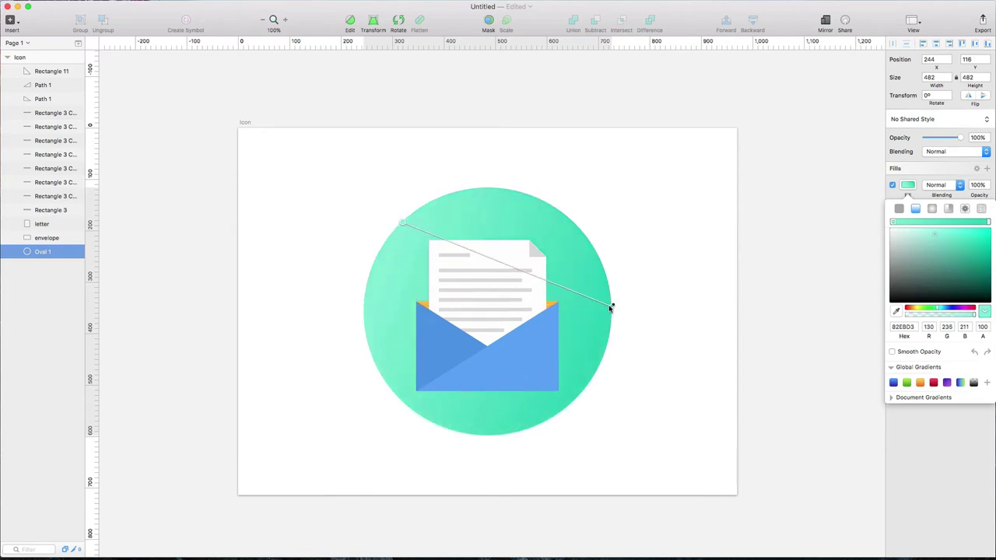
left_click_drag(610, 307, 487, 431)
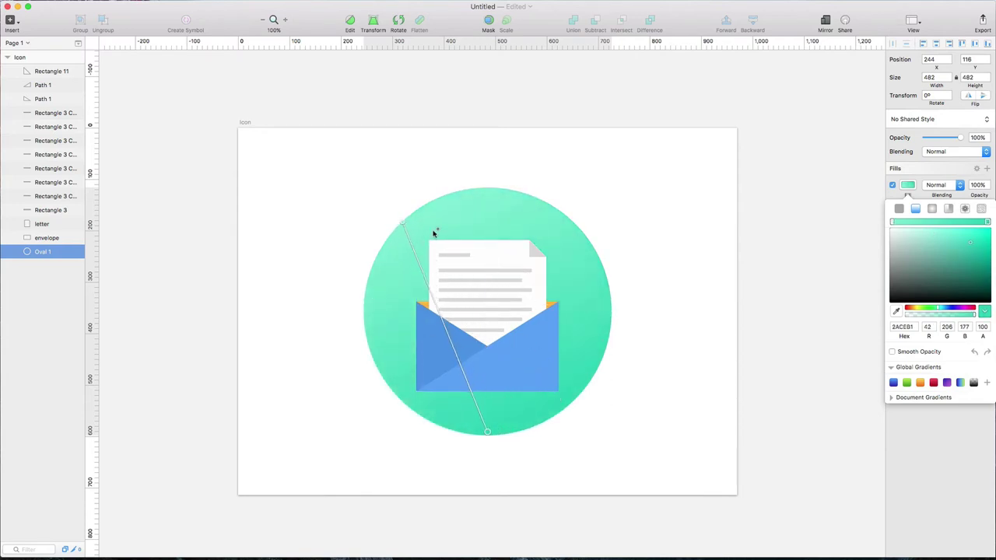
left_click_drag(403, 223, 488, 189)
left_click_drag(939, 235, 936, 232)
left_click(662, 237)
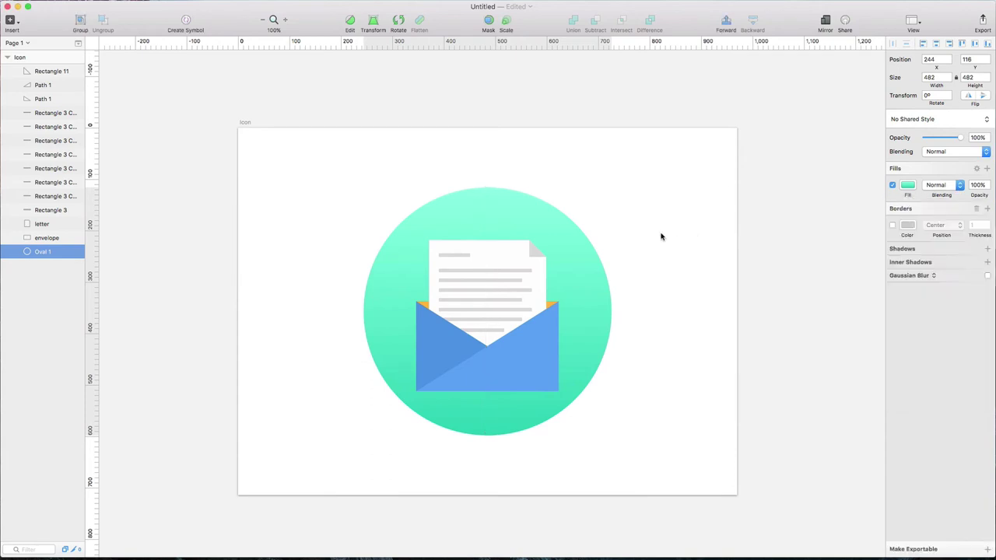
Replace the circle's gradient with the solid light turquoise fill 82EBD3
left_click(686, 288)
left_click(560, 242)
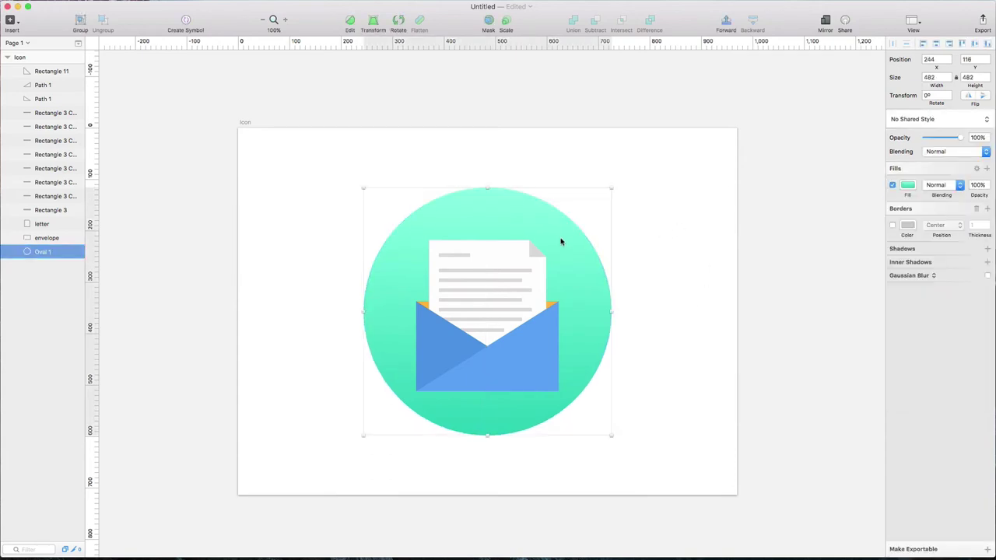
left_click(909, 187)
left_click(899, 209)
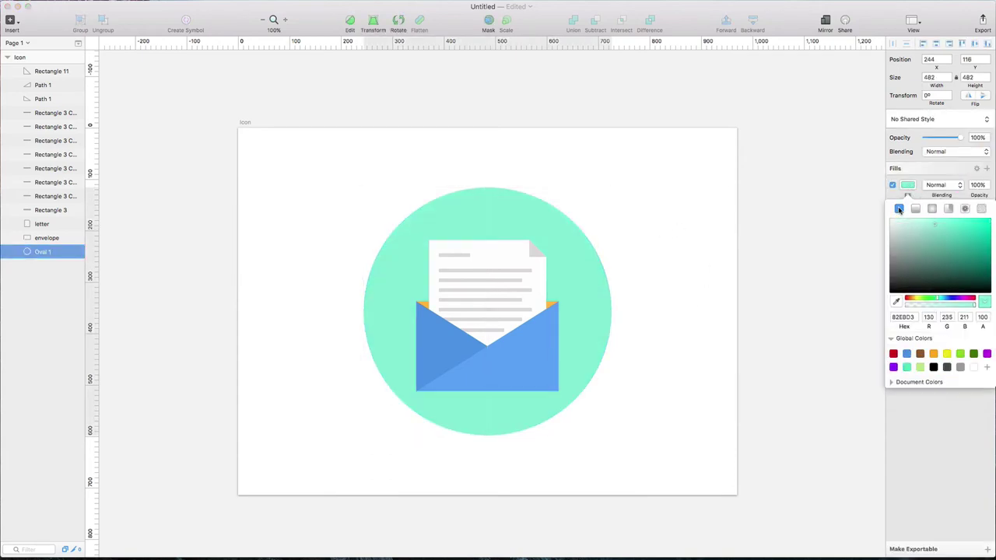
left_click(666, 209)
left_click(666, 209)
Shrink the Icon artboard around the circle to about 532 by 603
left_click(245, 122)
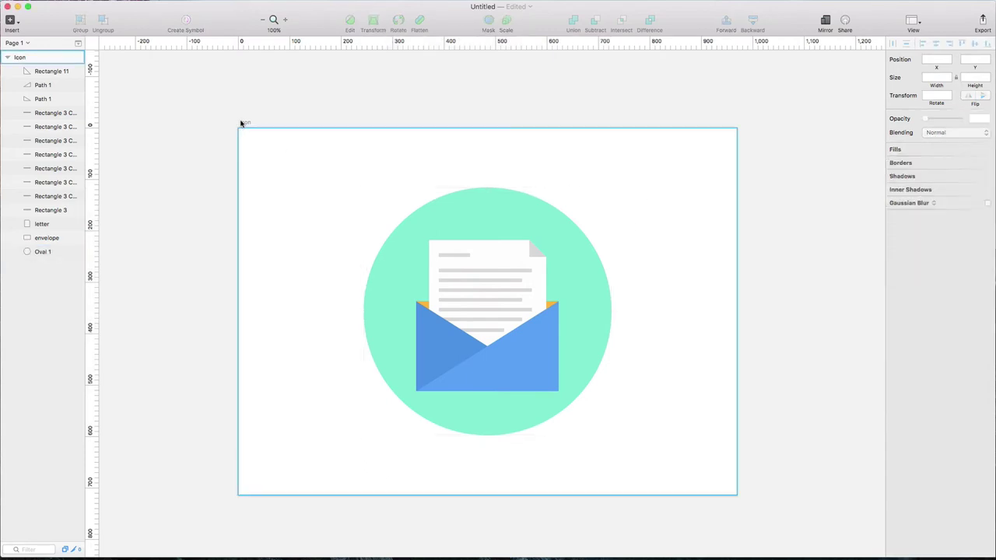
left_click_drag(237, 495, 363, 467)
left_click_drag(739, 466, 637, 438)
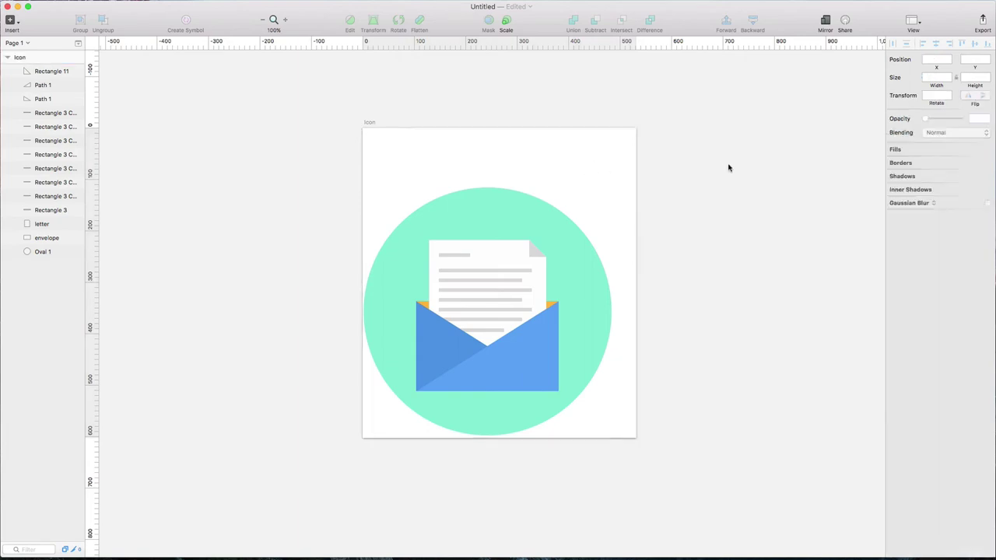
Check the circle's size and set the Icon artboard's width and height to the matching 482 by 482
left_click(518, 214)
left_click(936, 77)
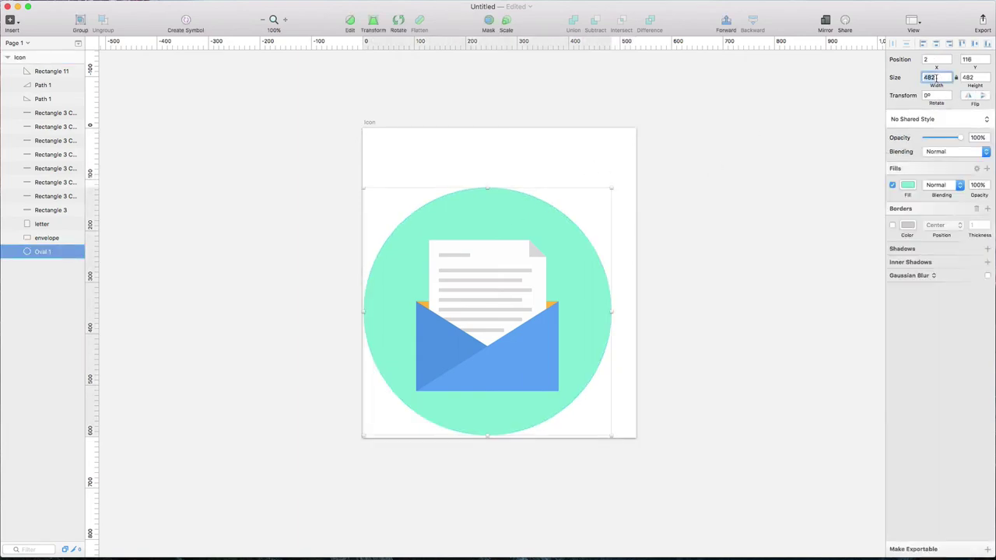
left_click(732, 84)
left_click(364, 125)
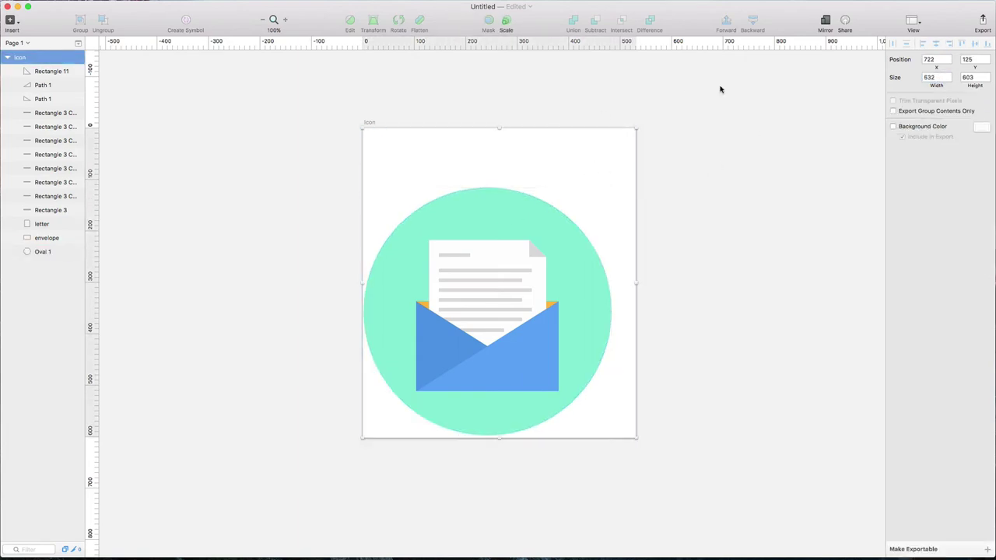
left_click(938, 77)
type("482")
key("Tab")
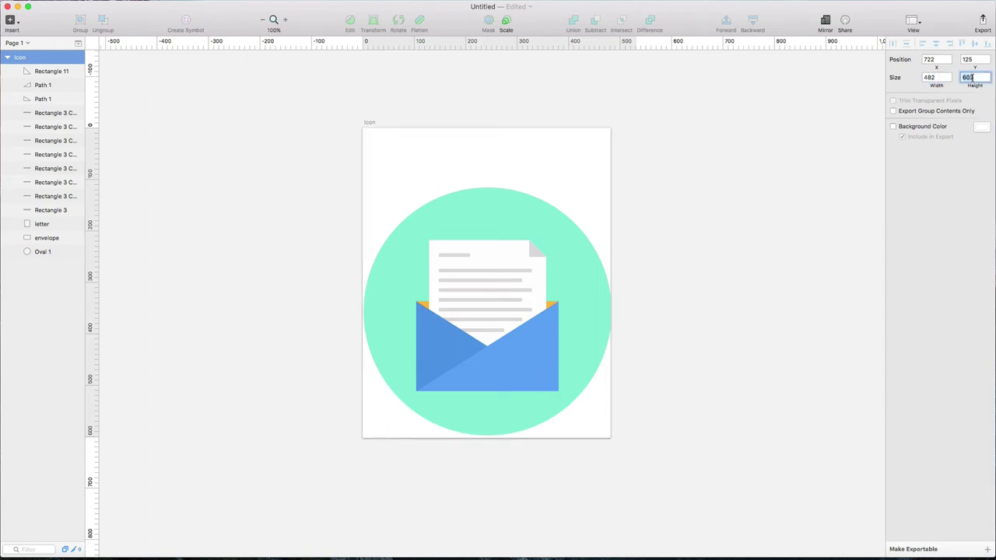
type("482")
left_click(765, 171)
Move all the artwork together up to the artboard's upper-left corner so the circle fills the artboard
left_click(567, 240)
key("super+a")
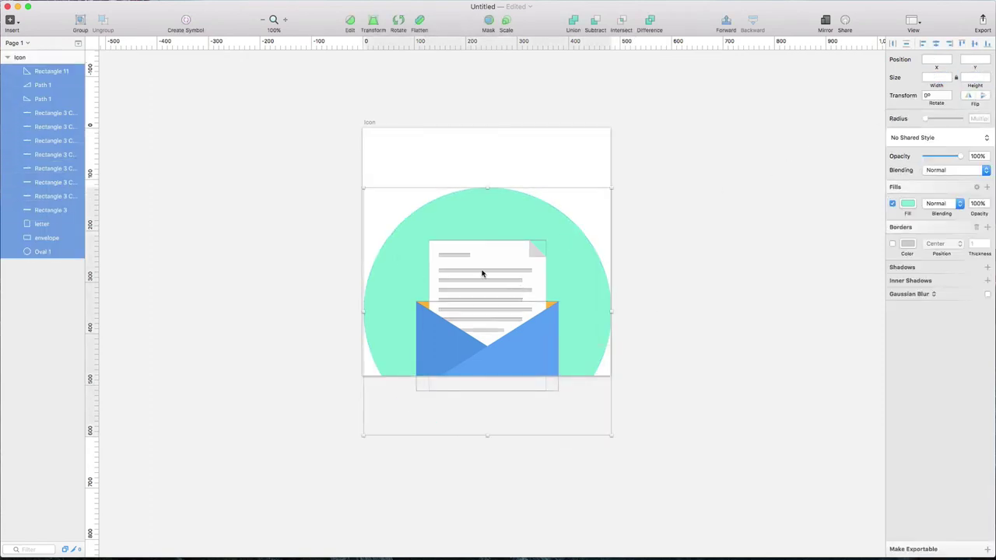
left_click_drag(542, 291, 543, 231)
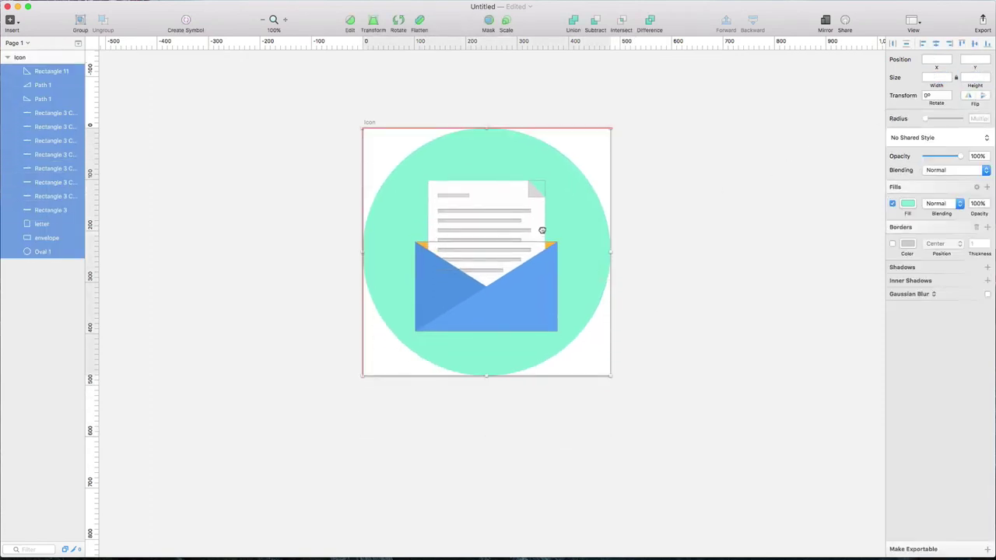
left_click(691, 245)
Inspect the letter and envelope details up close and from a distance
scroll(690, 246, "up", 5)
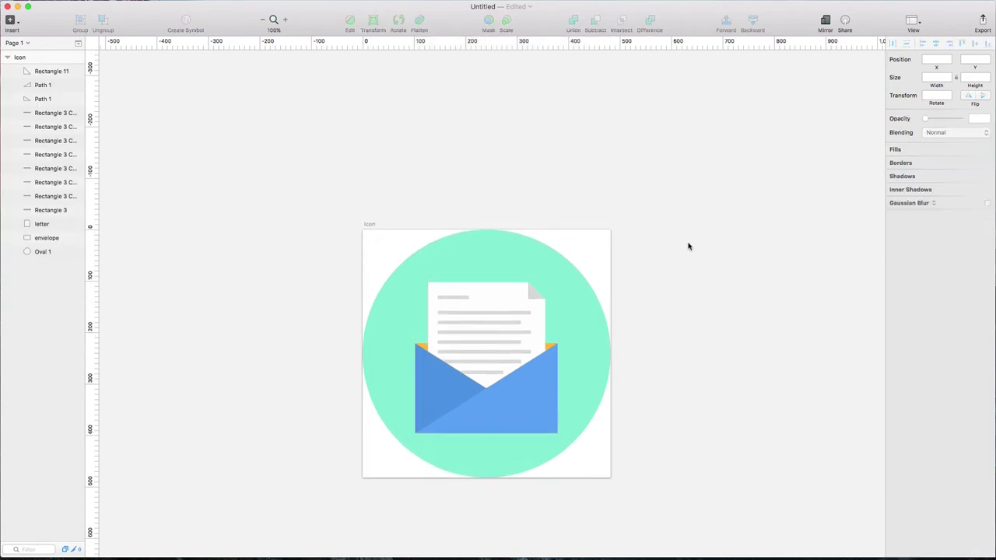
key("super+equal")
key("super+equal")
scroll(595, 287, "left", 3)
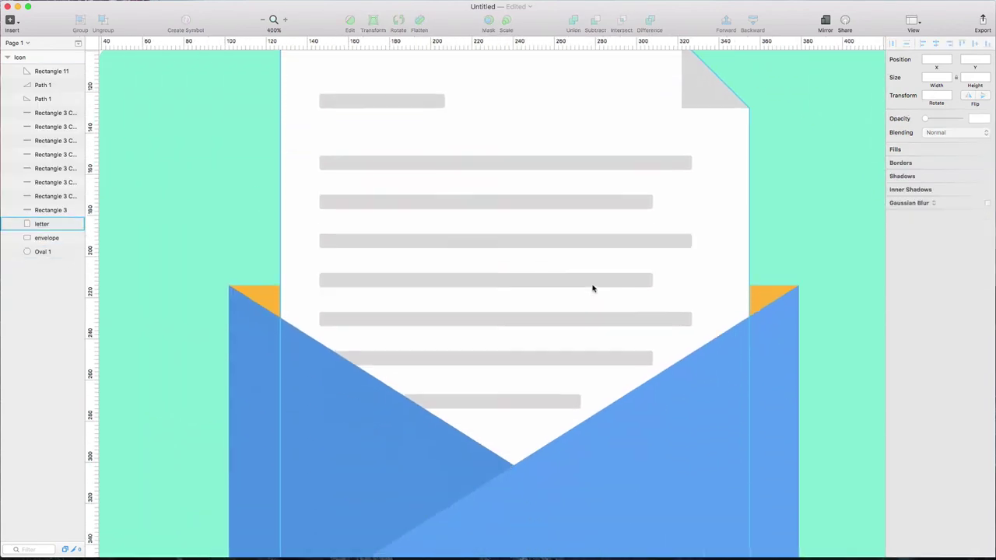
scroll(592, 288, "down", 4)
key("super+minus")
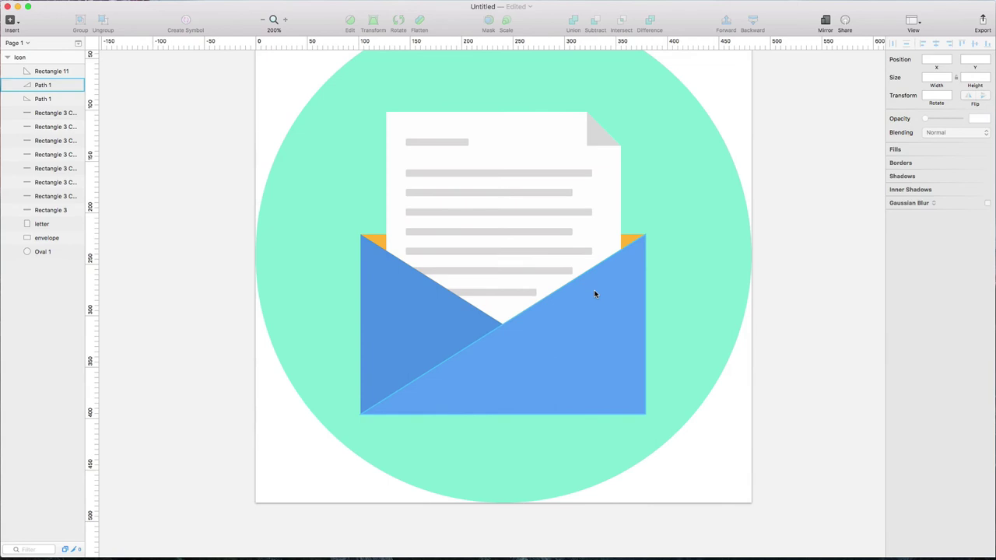
key("super+minus")
key("super+equal")
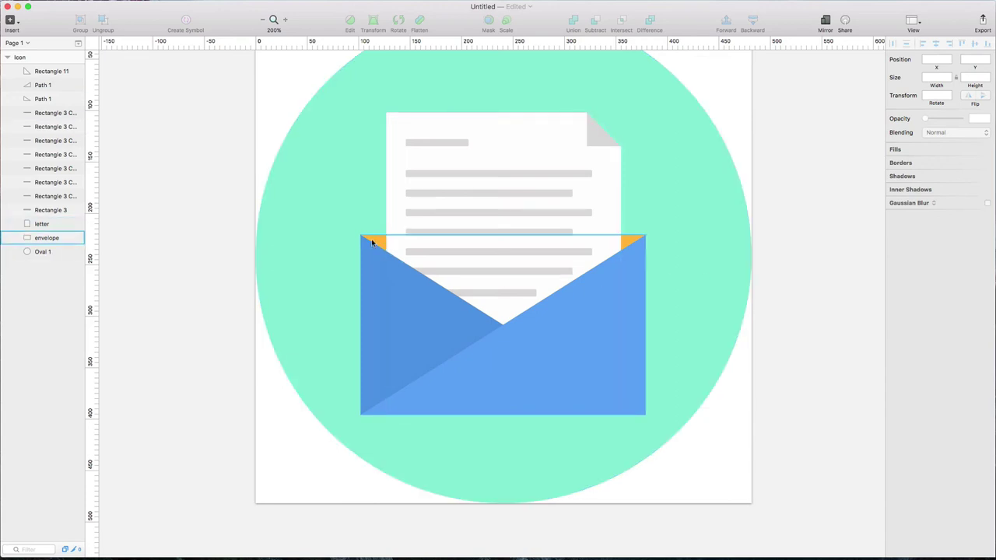
Group the eight grey text lines on the letter and name the group "lines"
scroll(591, 377, "up", 3)
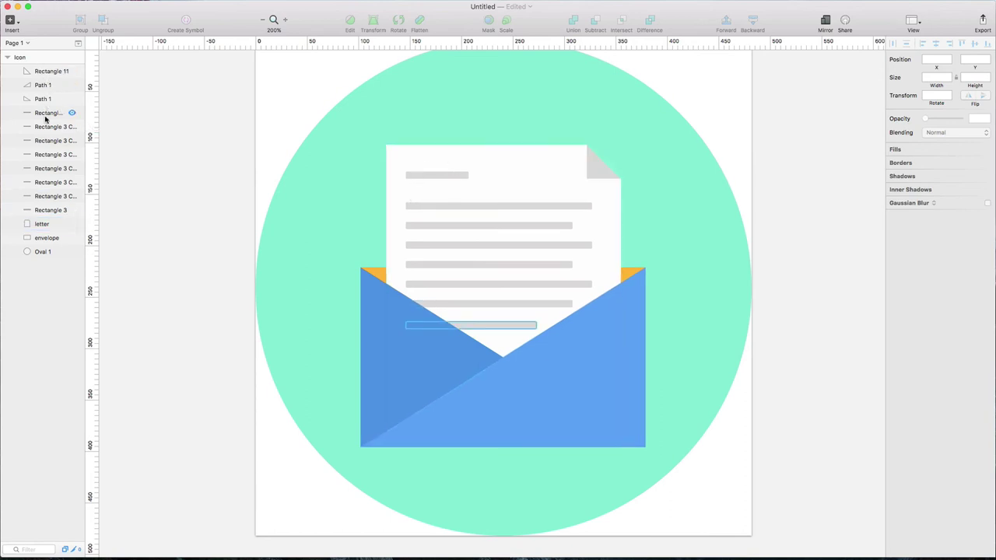
left_click(451, 176)
left_click(451, 206, "shift")
left_click(454, 227, "shift")
left_click(453, 246, "shift")
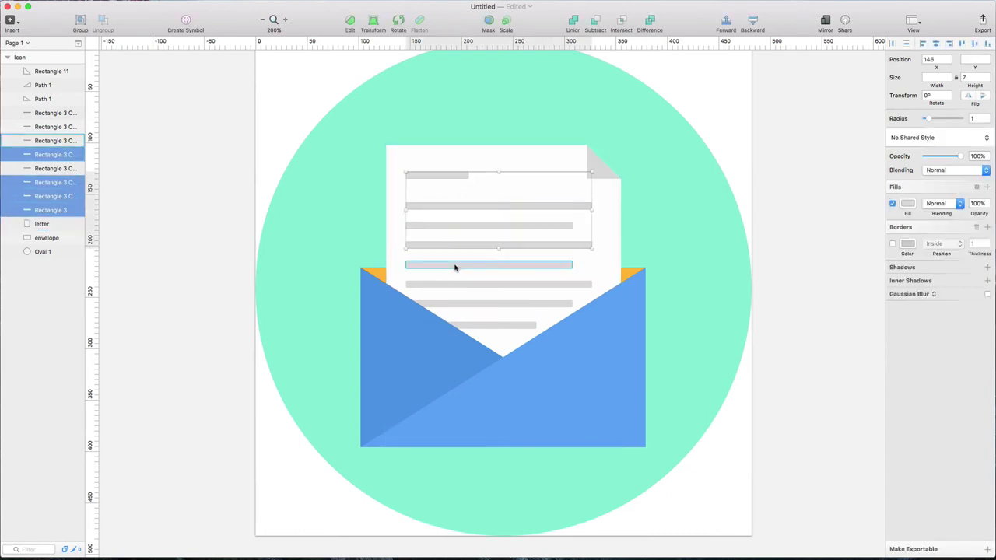
left_click(455, 265, "shift")
left_click(458, 285, "shift")
left_click(471, 305, "shift")
left_click(480, 326, "shift")
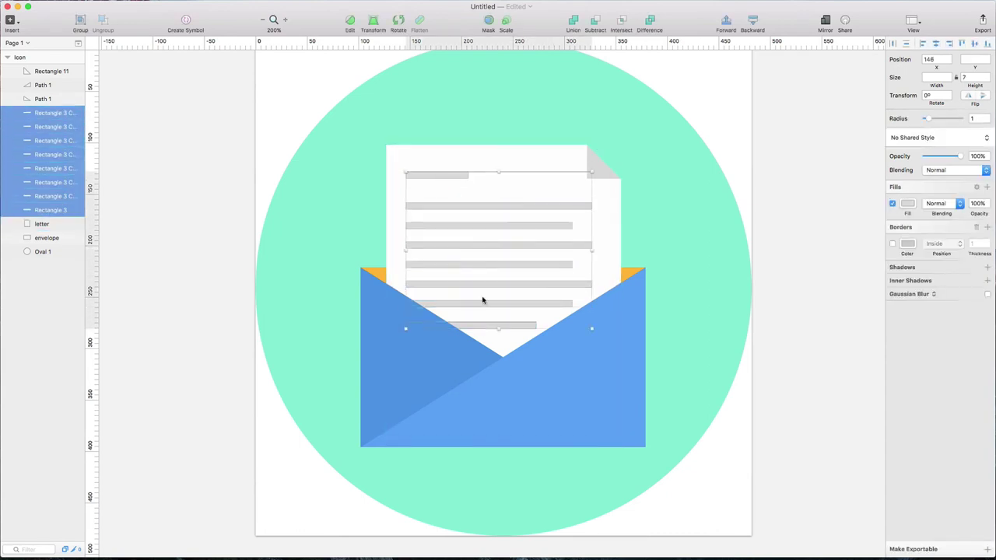
key("super+g")
double_click(43, 114)
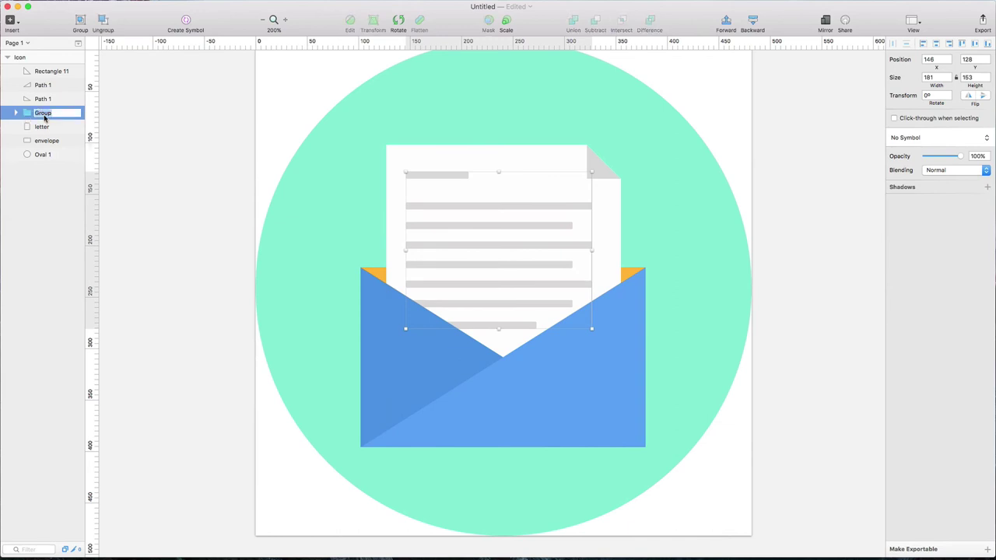
type("lines")
key("Return")
Group the letter shape with the lines group and name the new group "Letter"
left_click(42, 128)
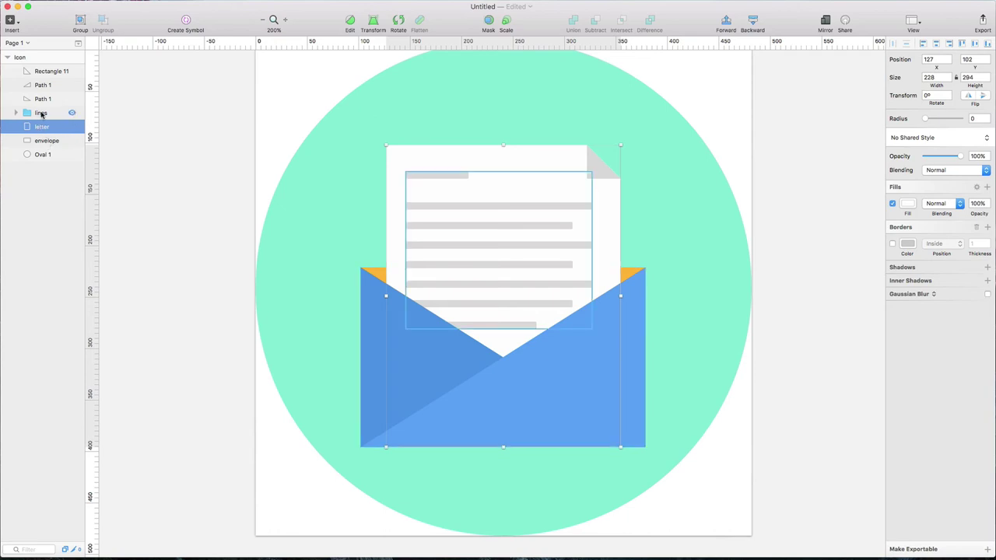
left_click(41, 113, "shift")
key("super+g")
double_click(42, 113)
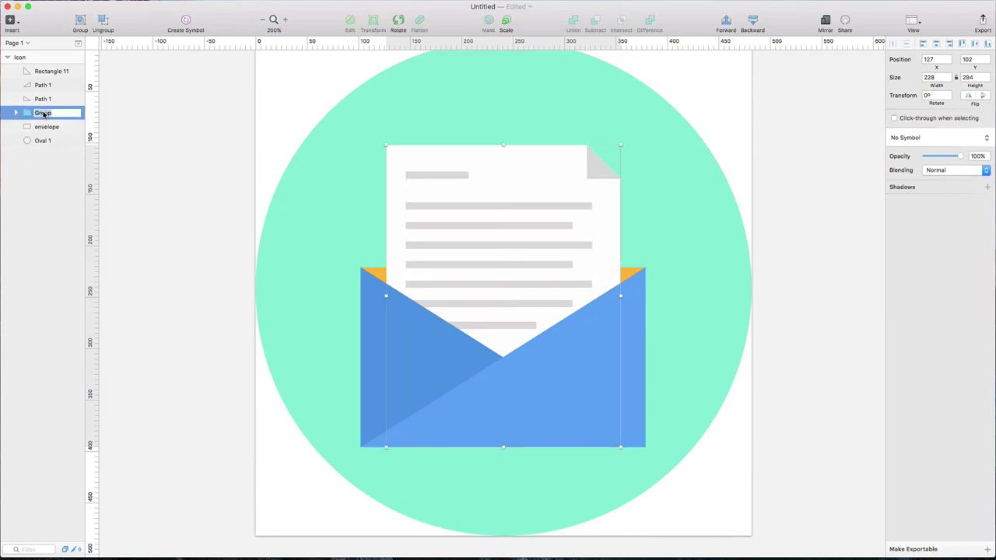
type("letter")
Check which parts of the icon the remaining envelope, path and rectangle layers represent
left_click(45, 128)
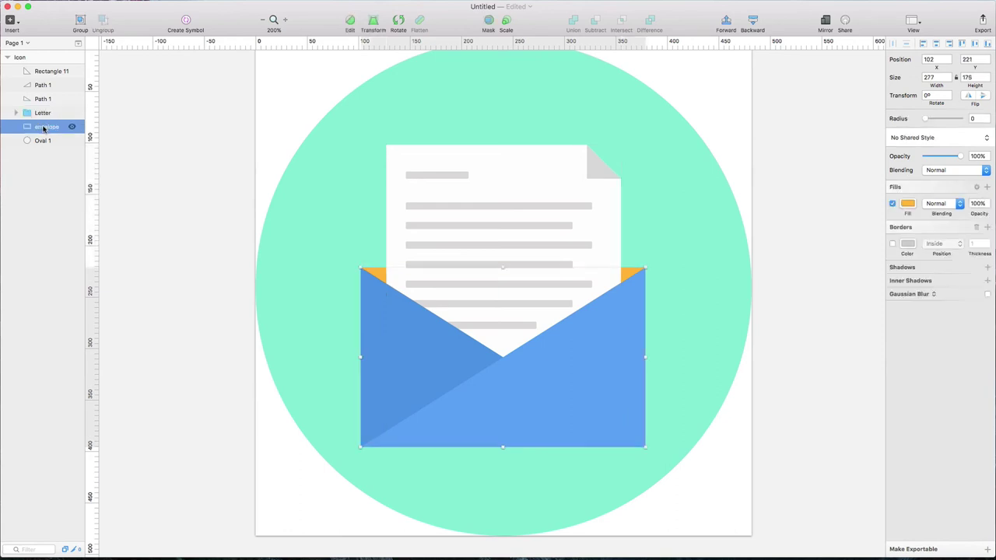
left_click(42, 99)
left_click(42, 85)
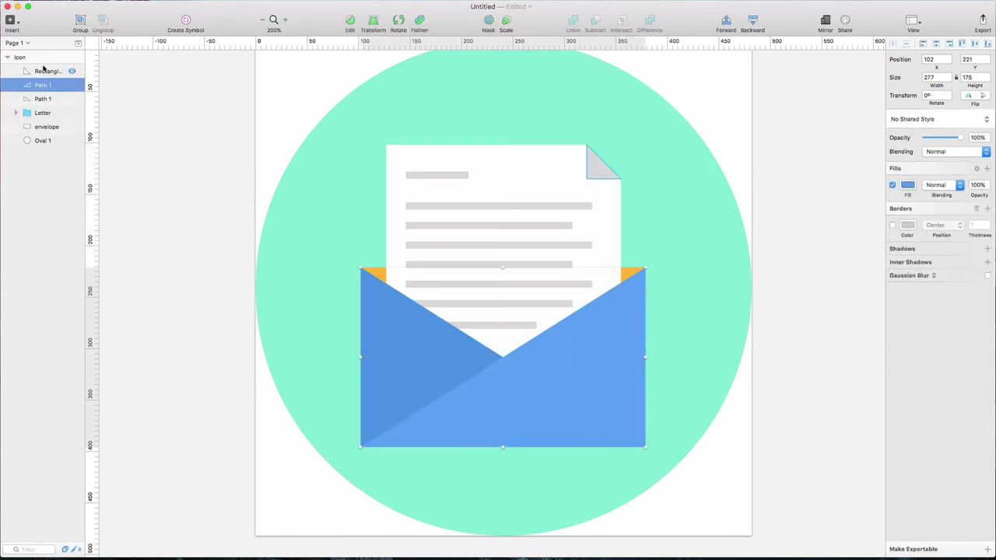
left_click(44, 71)
mouse_move(44, 126)
left_mouse_down()
mouse_move(40, 98)
mouse_move(47, 118)
left_mouse_up()
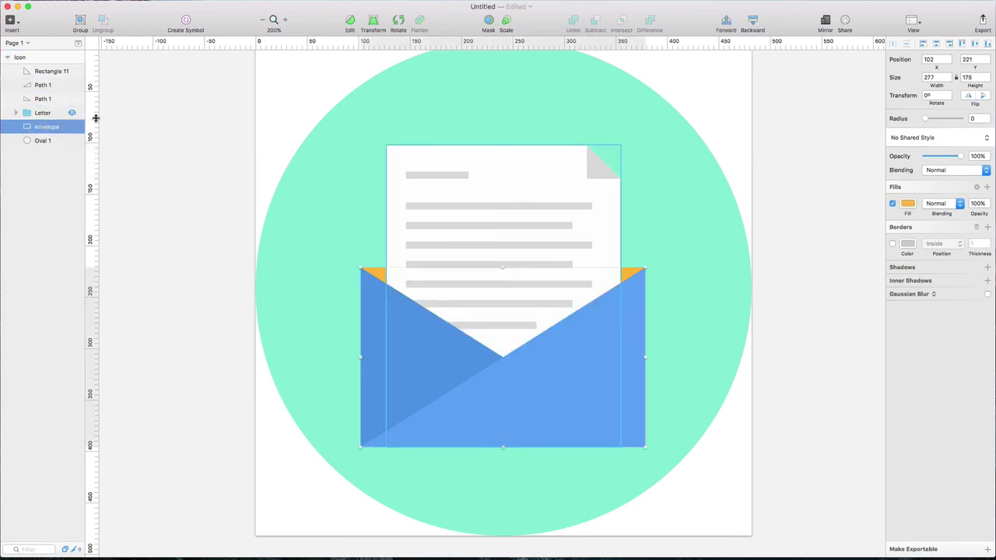
left_click(129, 123)
left_click(38, 88)
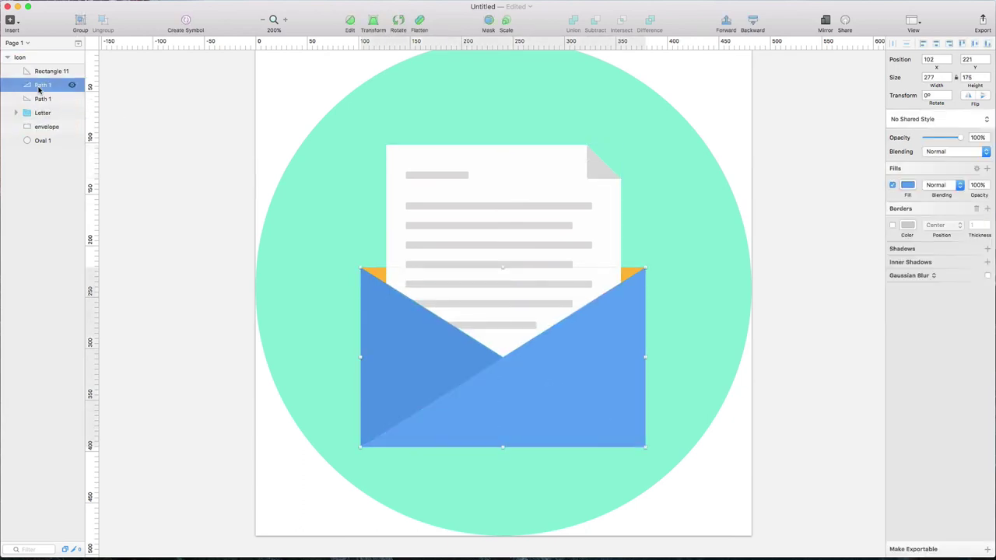
Move the folded-corner triangle, Rectangle 11, into the Letter group and collapse the group
left_click(43, 73)
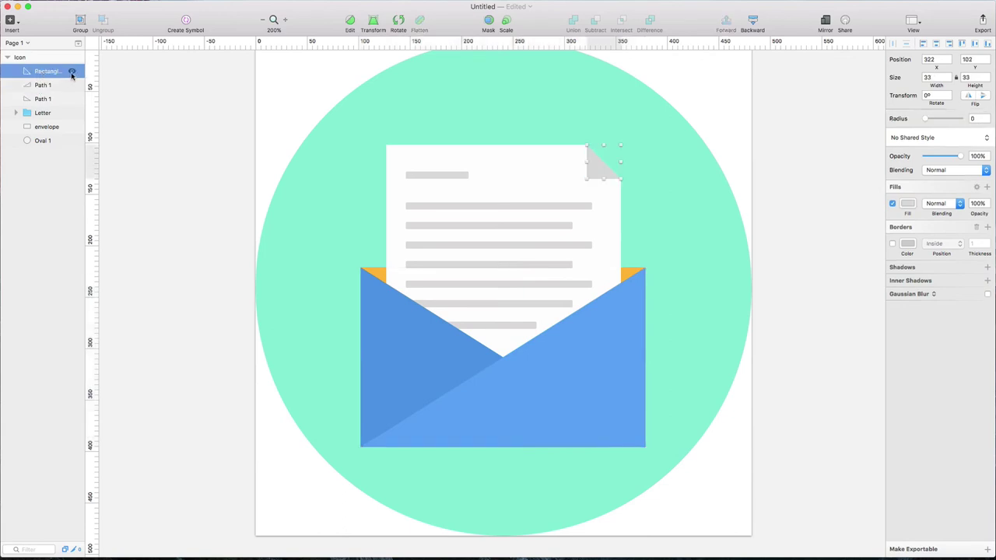
left_click_drag(42, 75, 39, 113)
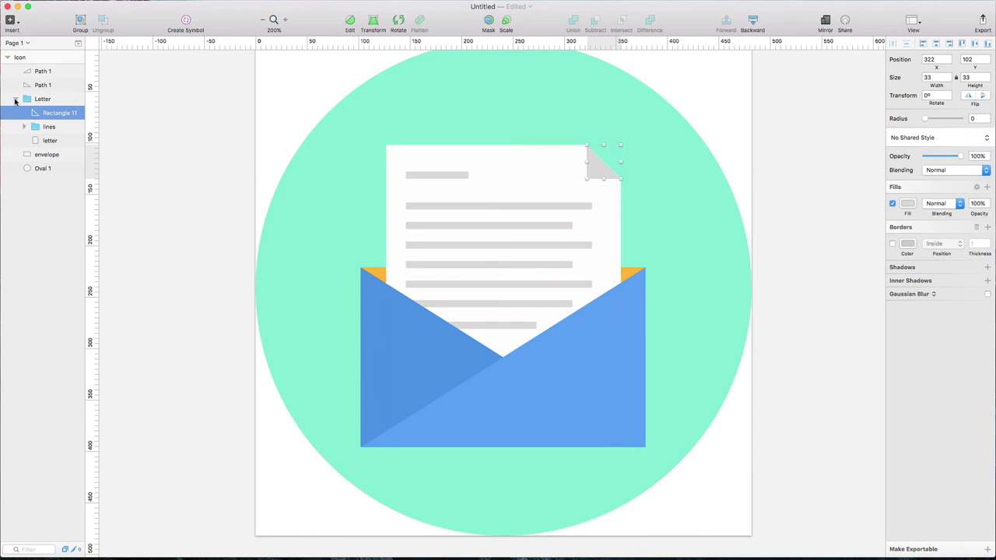
left_click(17, 99)
Group the two blue envelope paths and name the group "Front envelop"
left_click(43, 72)
left_click(47, 85, "shift")
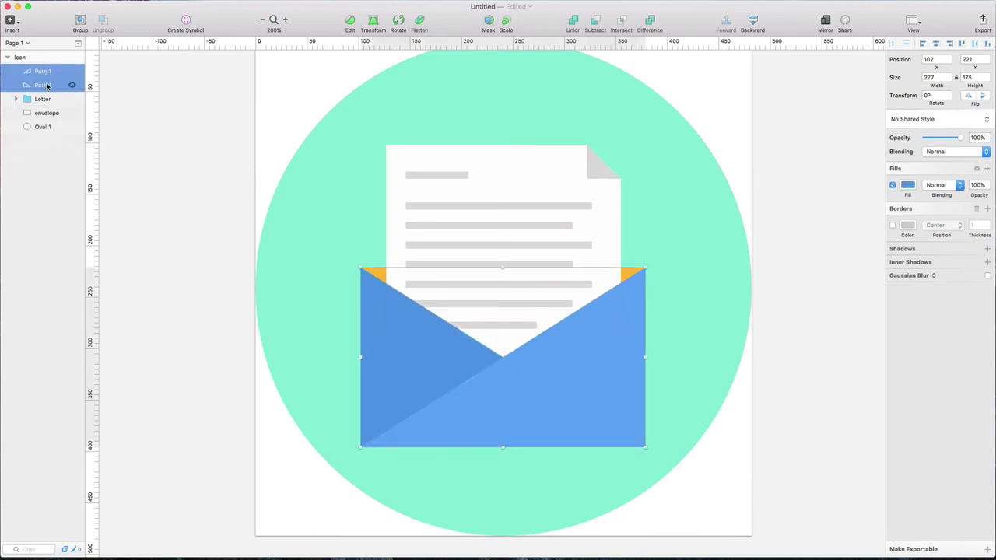
key("super+g")
double_click(46, 74)
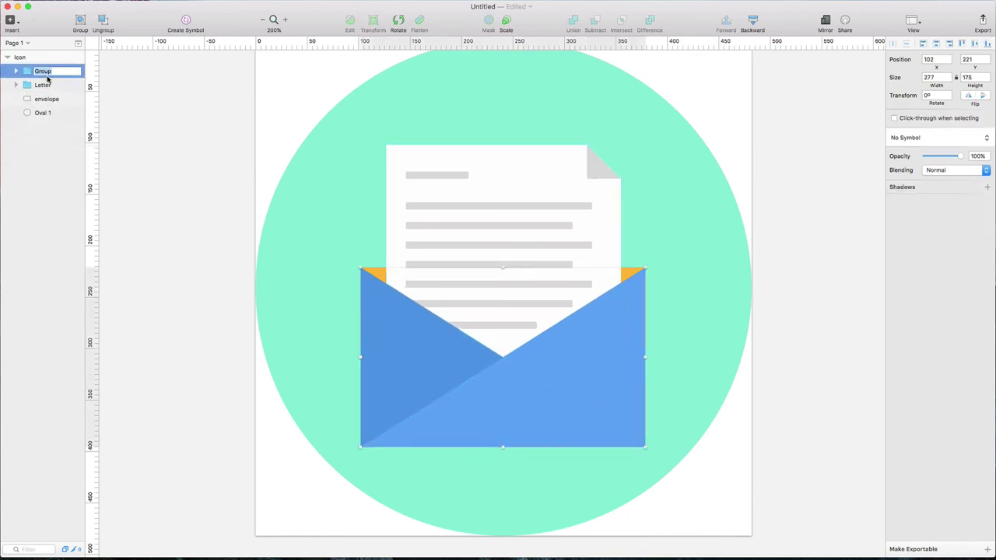
type("Front envelo")
Rename the orange envelope layer as "Back envelope"
left_click(43, 99)
double_click(42, 100)
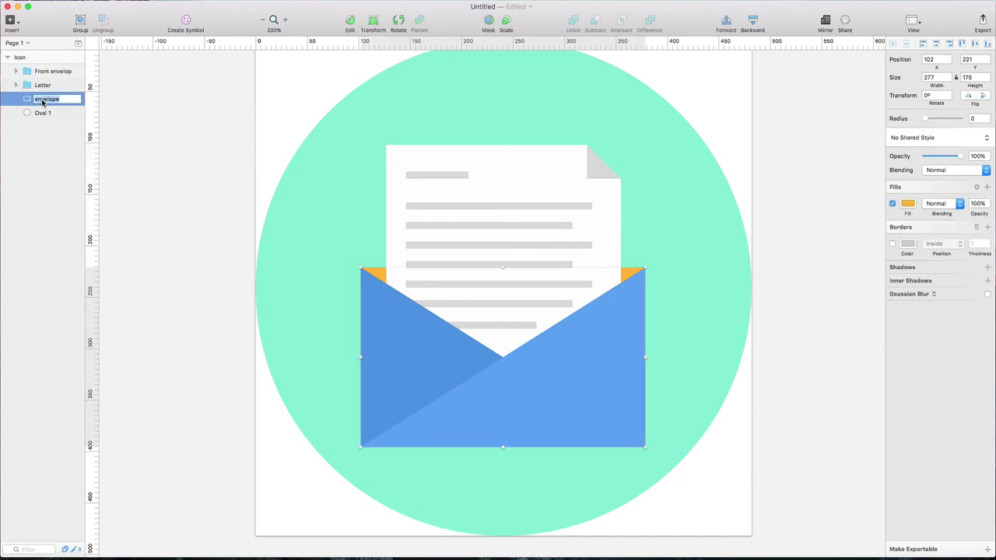
key("Left")
type("Back")
Rename the circle layer as "Background"
left_click(41, 115)
double_click(42, 115)
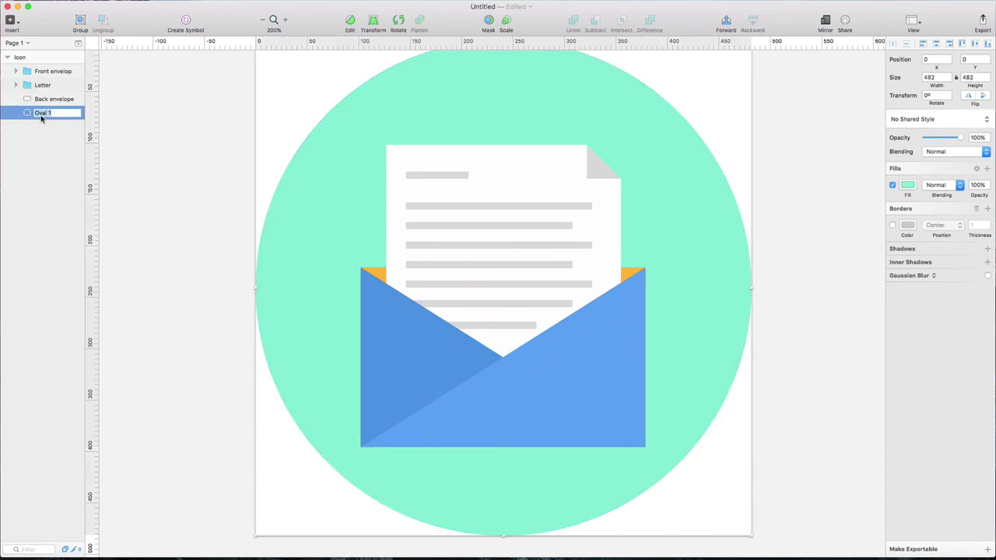
type("Background")
left_click(39, 126)
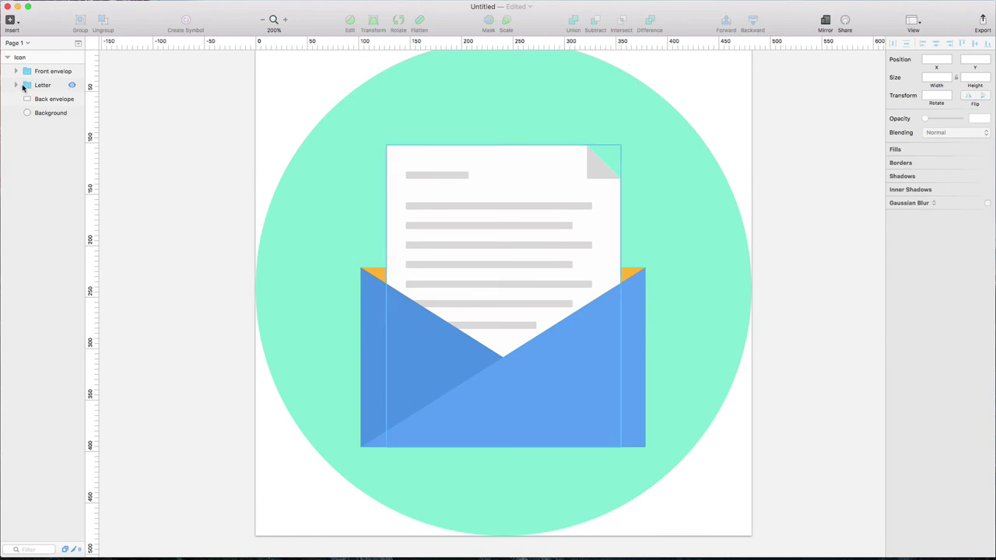
Review the Icon artboard's layer structure and examine the finished icon at 100% and 200% zoom
left_click(11, 60)
left_click(8, 59)
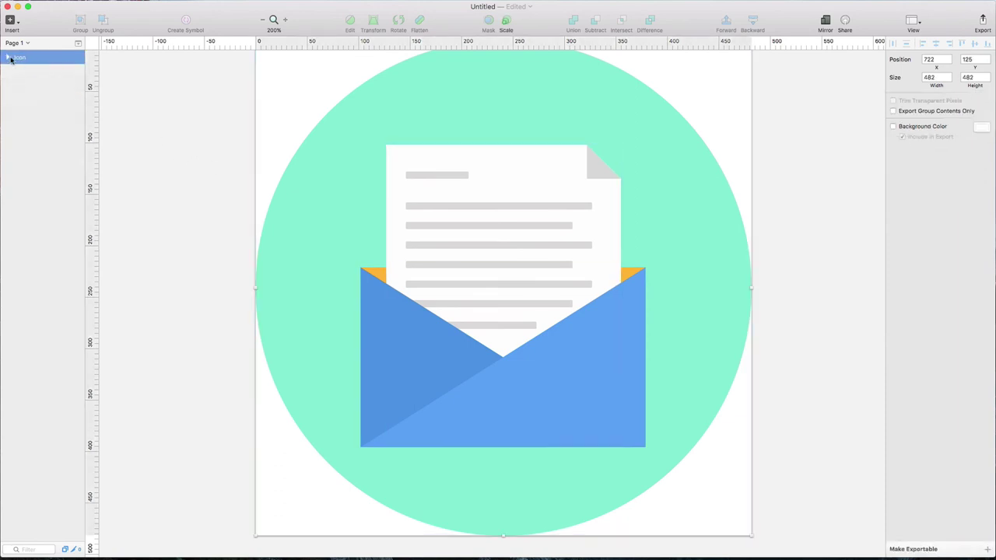
left_click(7, 59)
left_click(175, 156)
scroll(182, 164, "up", 5)
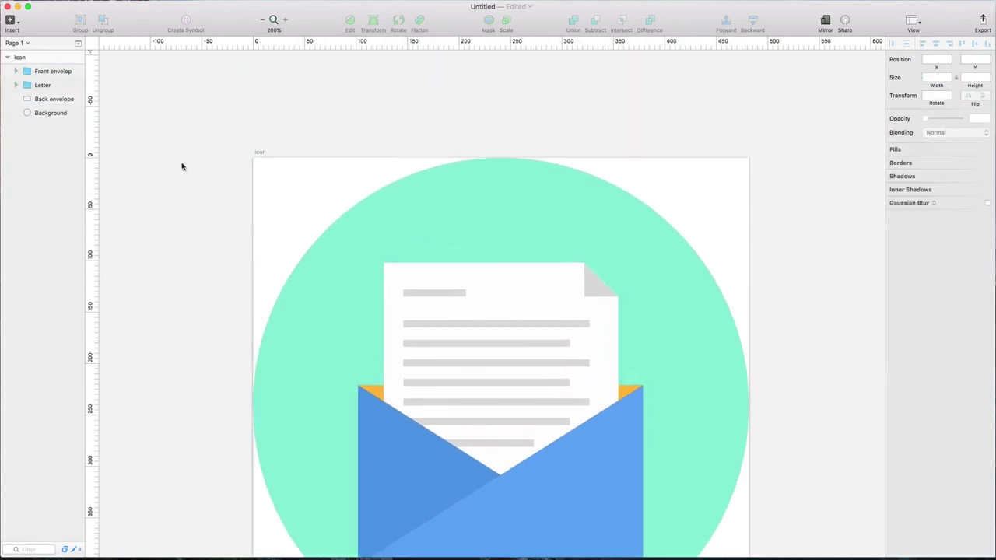
scroll(186, 168, "right", 5)
key("super+0")
left_click(314, 225)
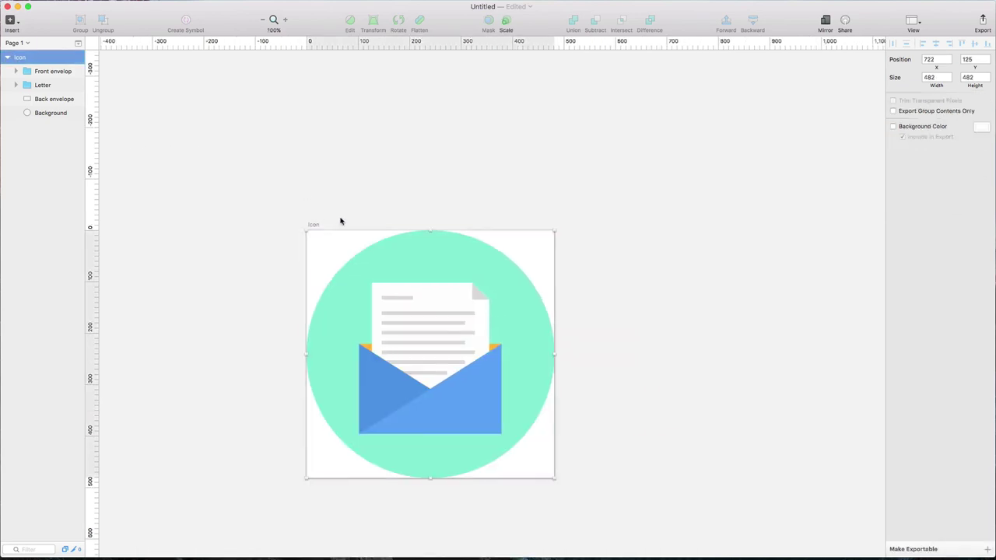
left_click(625, 318)
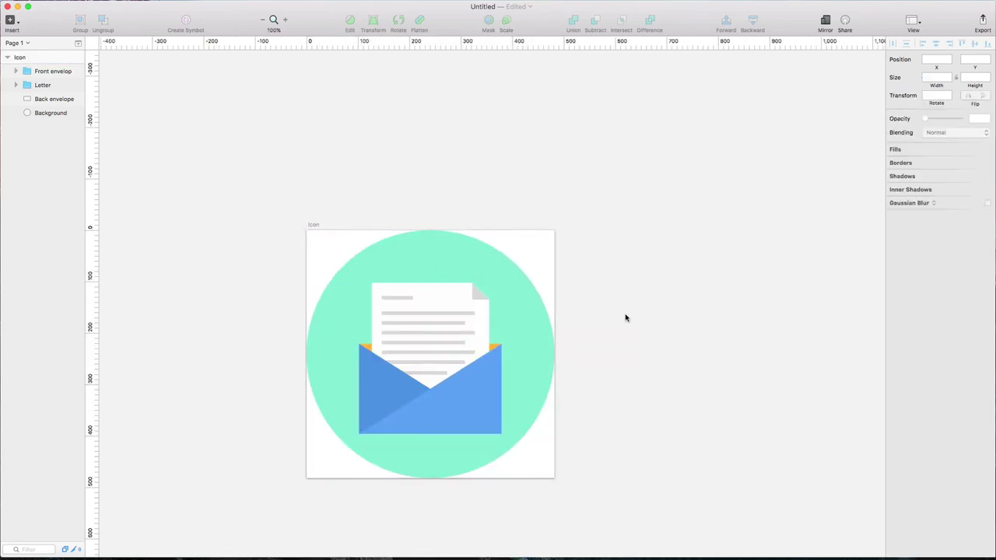
key("super+plus")
left_click(580, 394)
left_click_drag(580, 394, 650, 304)
scroll(659, 278, "down", 3)
scroll(662, 278, "left", 8)
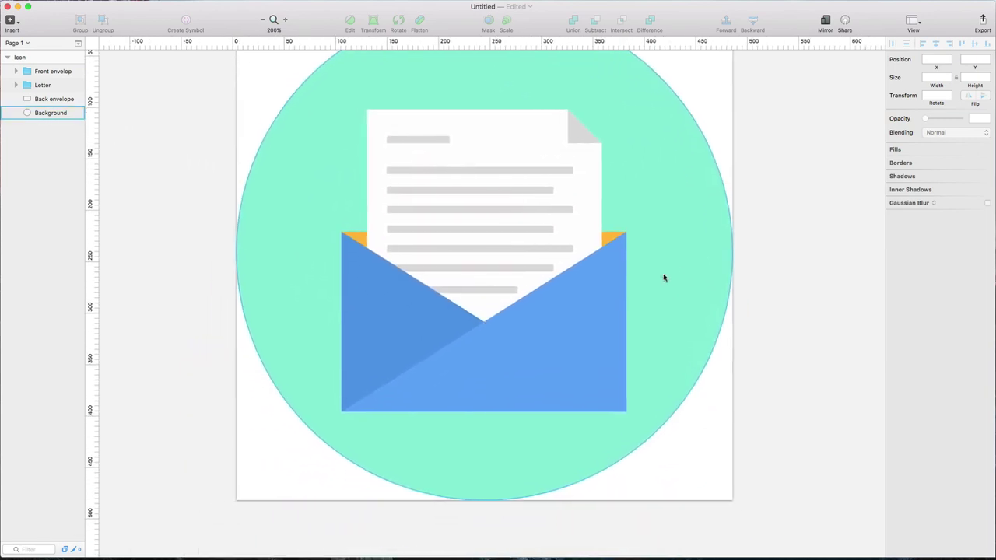
scroll(664, 277, "up", 3)
left_click(794, 269)
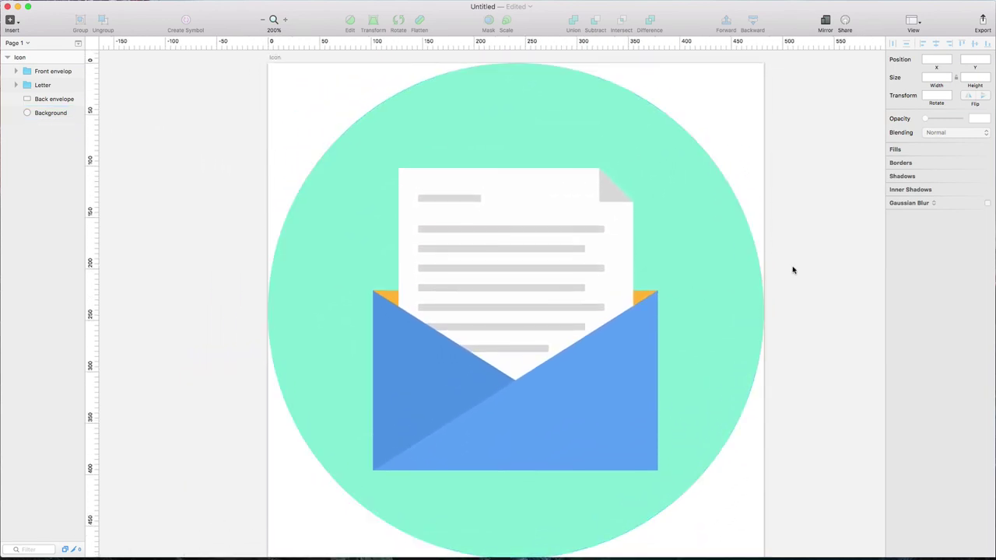